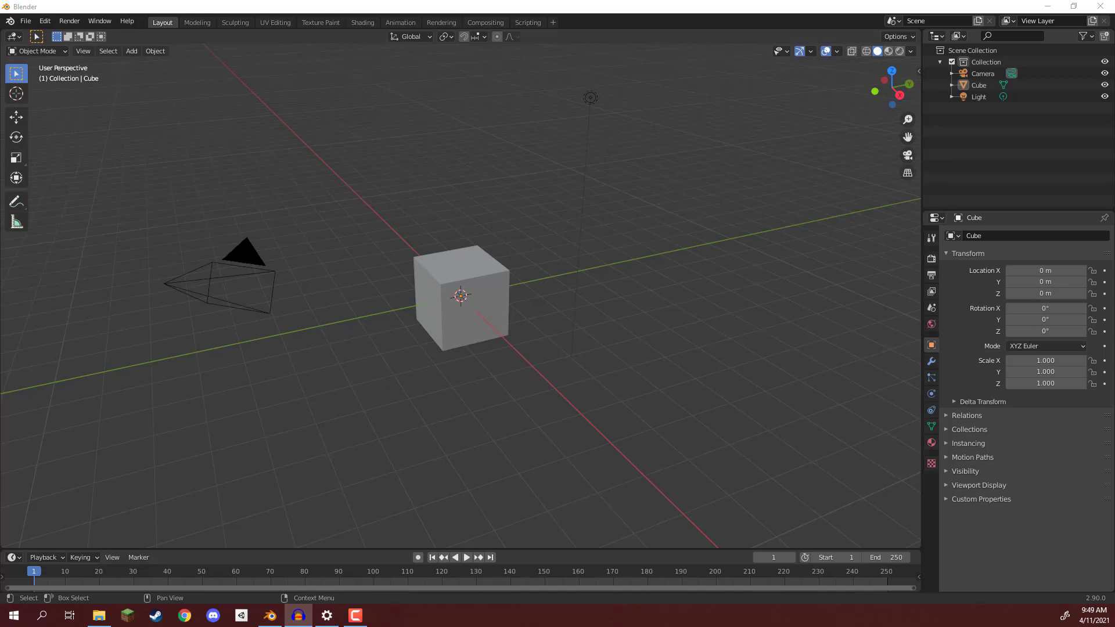
# Step: Preview the Metal020 and Rock044 colour textures in Photos, then switch to the ambientCG site
pyautogui.click(675, 441)
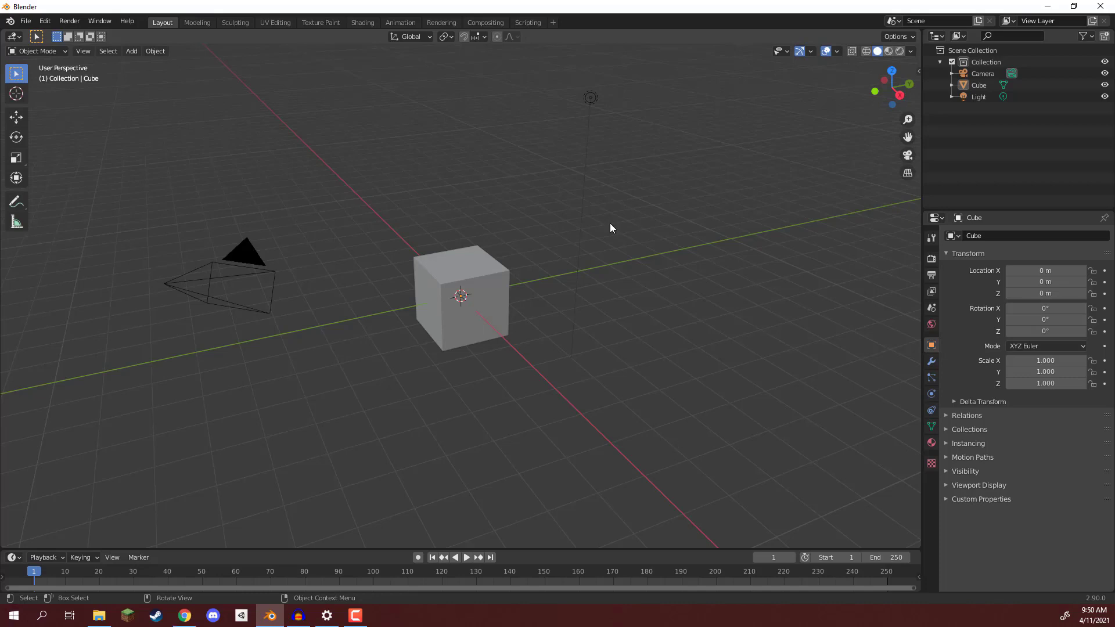
pyautogui.click(98, 615)
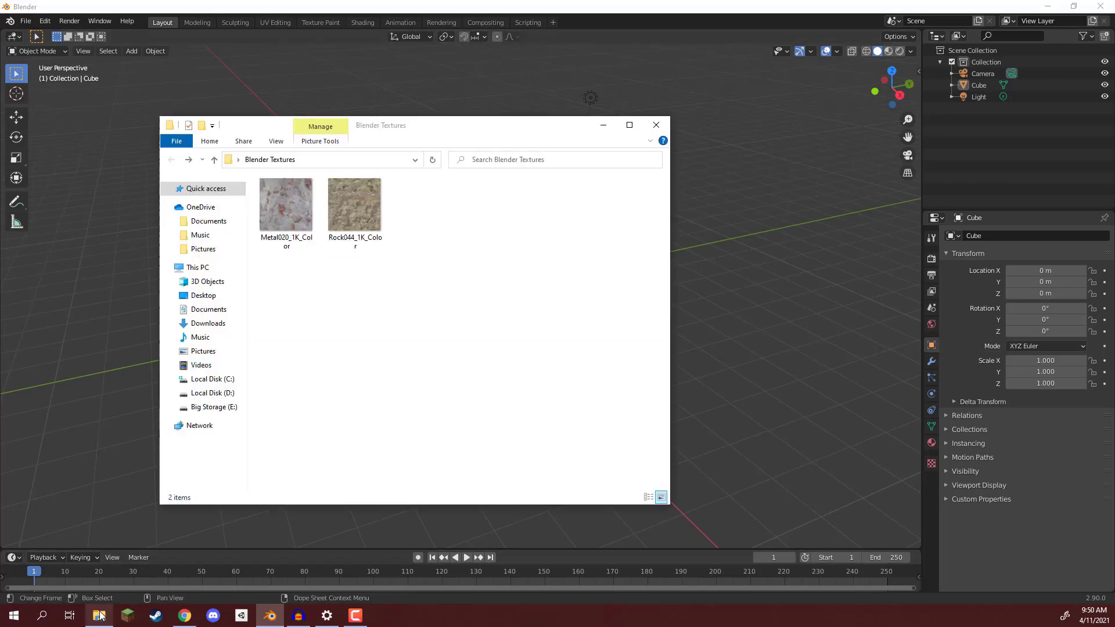
pyautogui.doubleClick(292, 228)
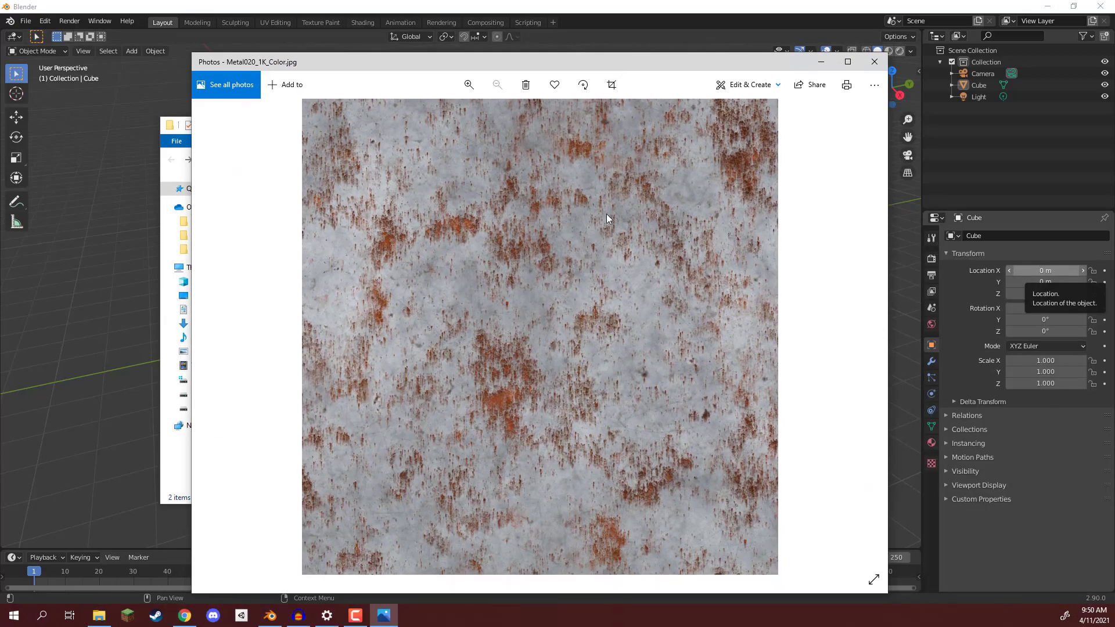
pyautogui.press('Right')
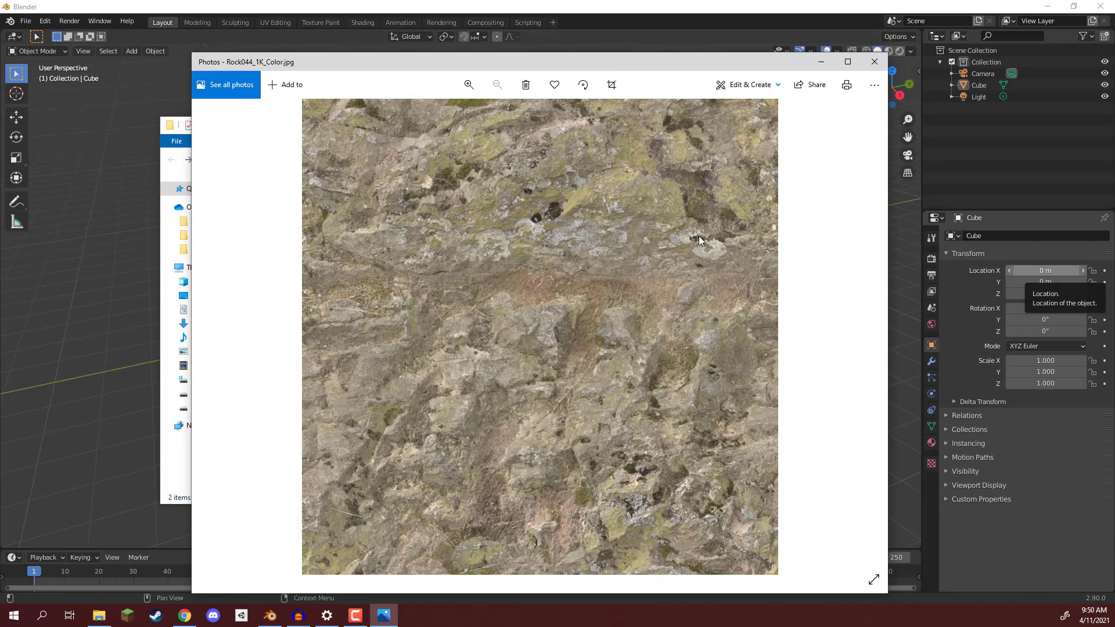
pyautogui.click(875, 62)
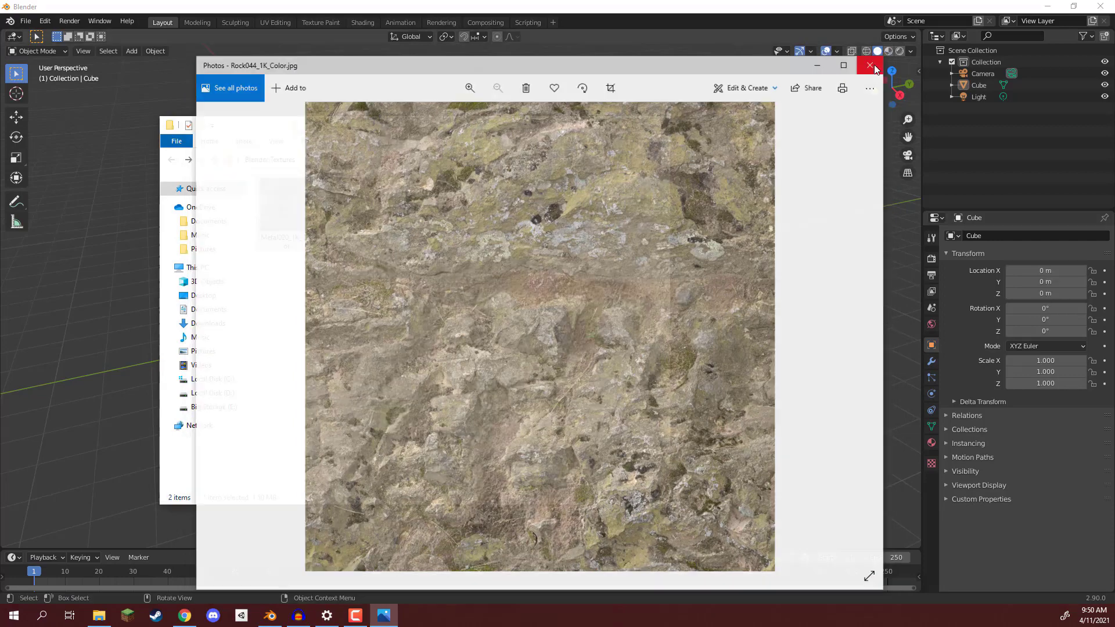
pyautogui.click(185, 615)
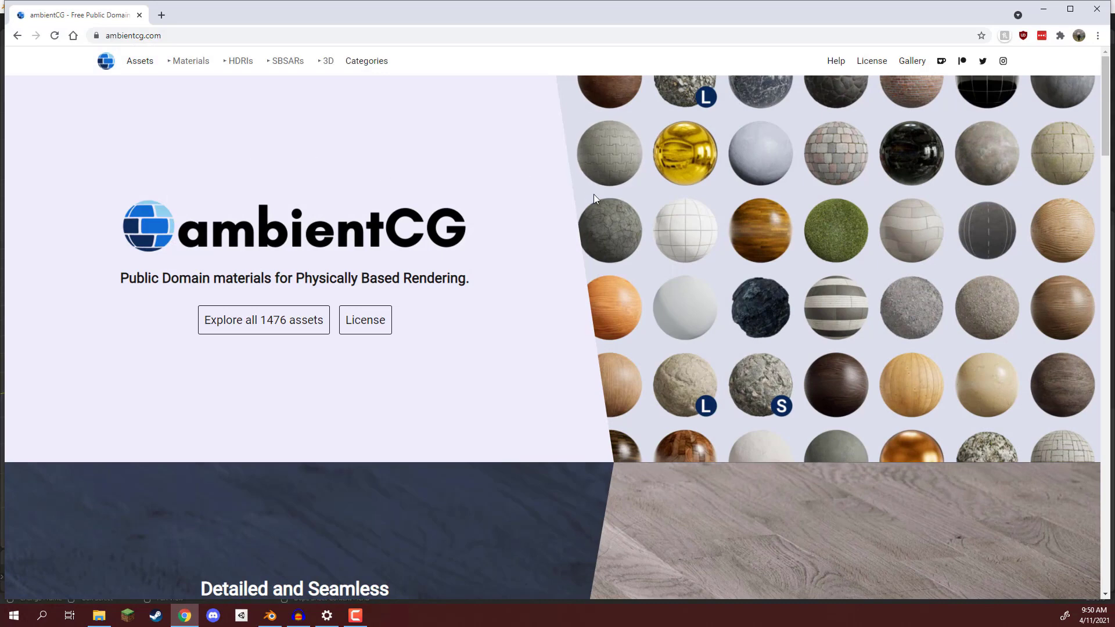
# Step: Open ambientCG's full asset catalogue and scroll through the material list
pyautogui.click(248, 324)
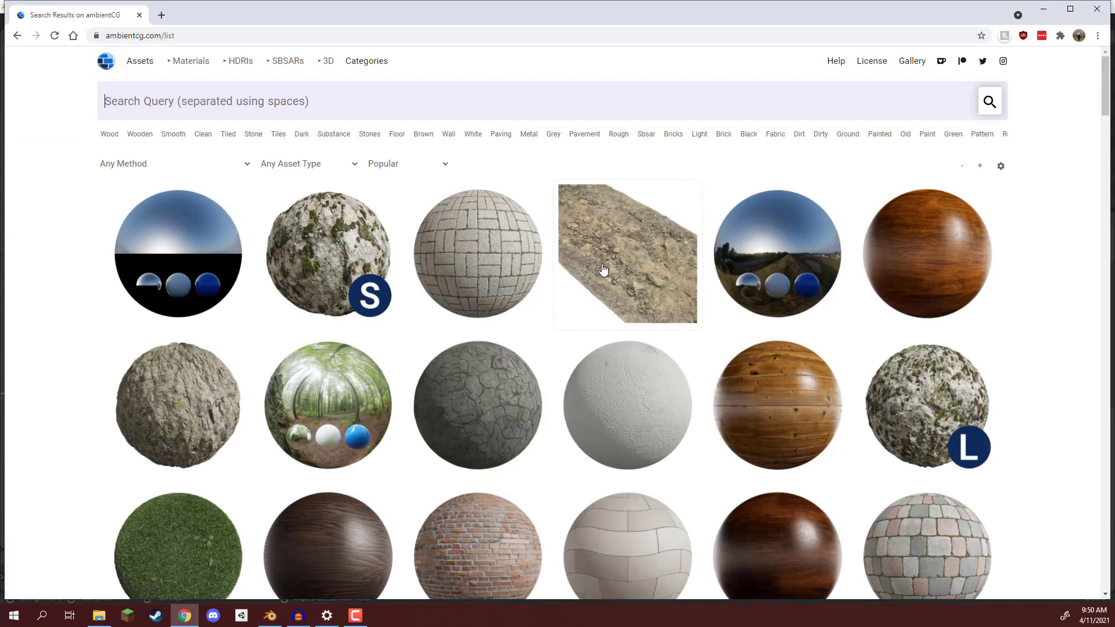
pyautogui.scroll(-5, 606, 264)
pyautogui.scroll(-3, 604, 239)
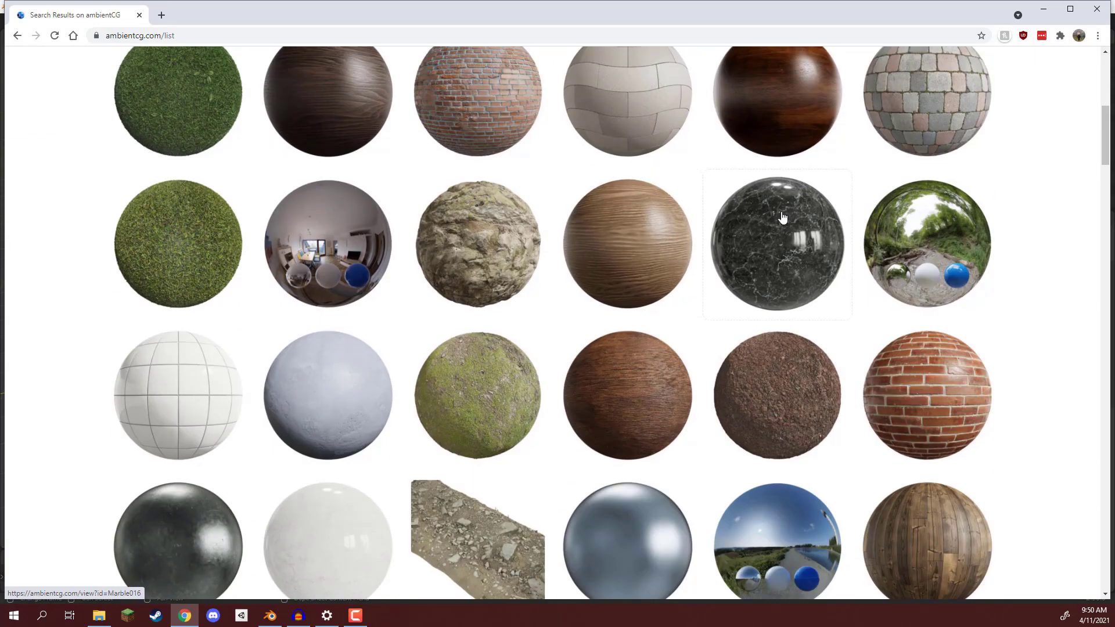
pyautogui.moveTo(782, 218)
pyautogui.scroll(-5, 811, 339)
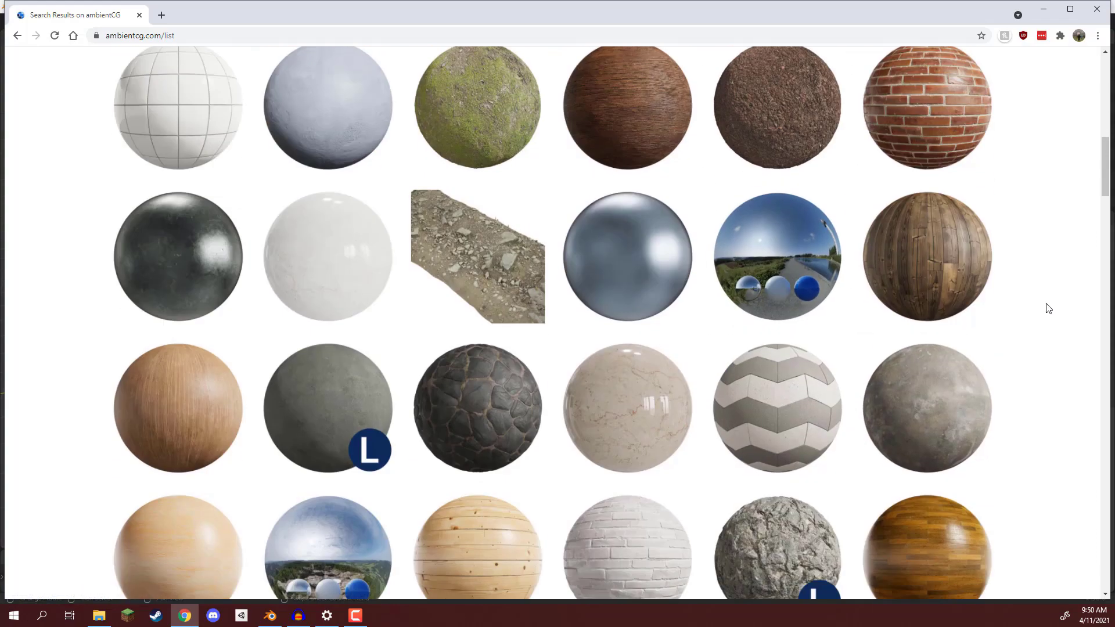
pyautogui.scroll(7, 987, 322)
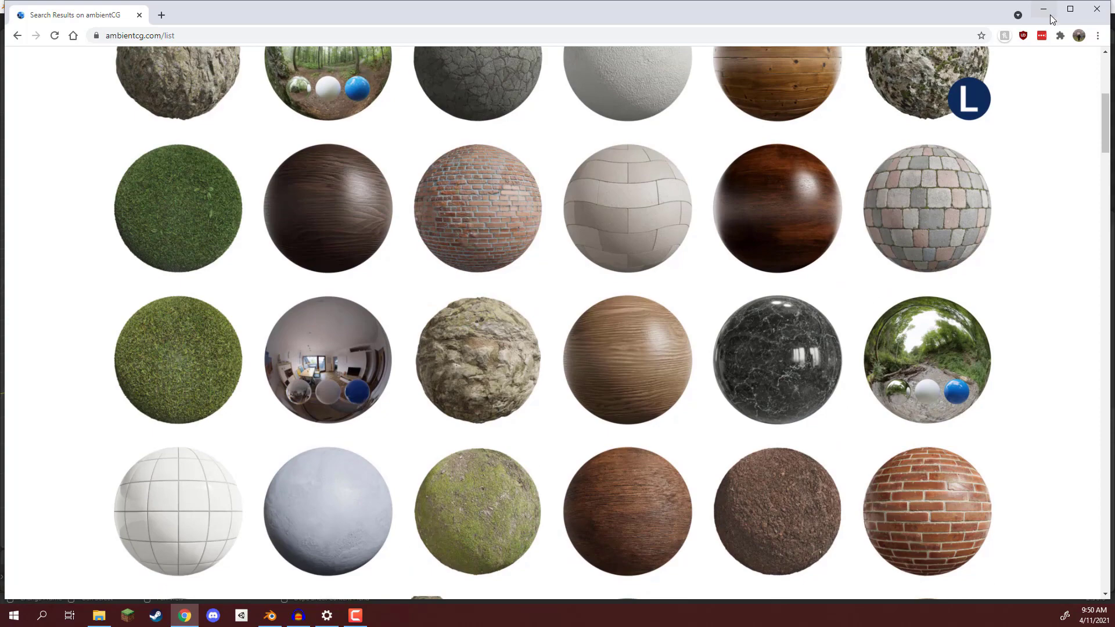
# Step: Minimize the browser, select both texture files and open Rock044 in Photos
pyautogui.click(1097, 9)
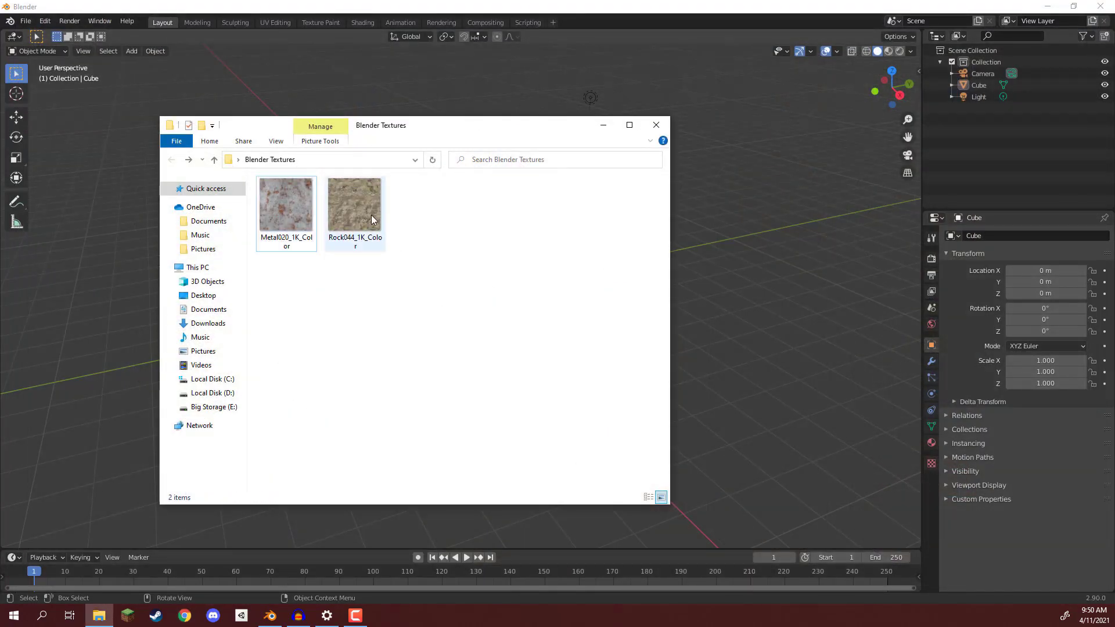
pyautogui.moveTo(429, 200); pyautogui.dragTo(272, 219)
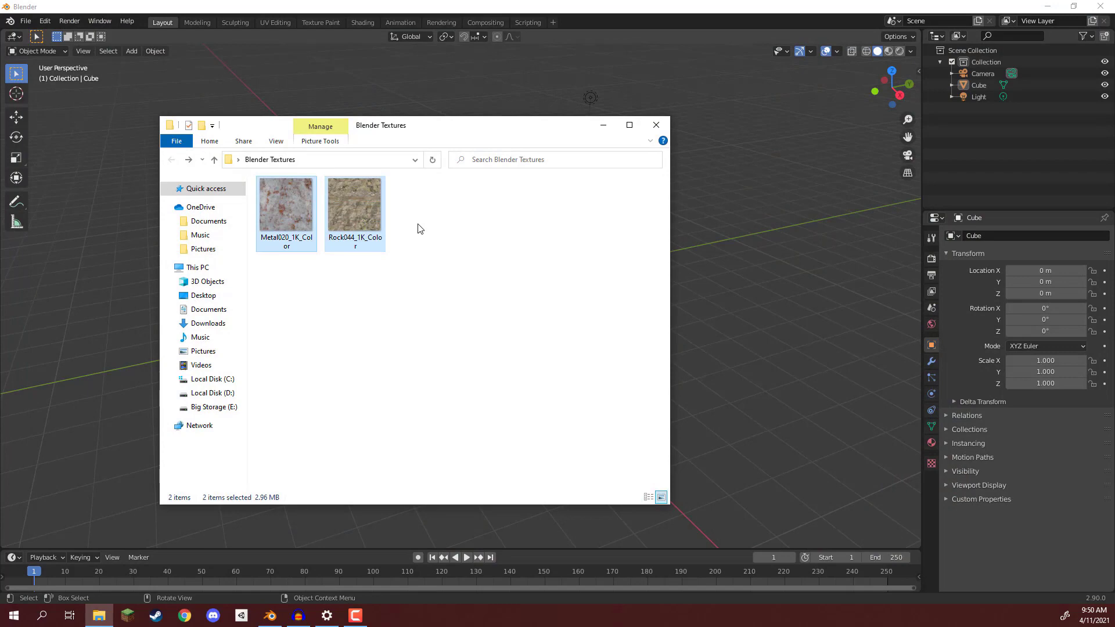
pyautogui.doubleClick(359, 211)
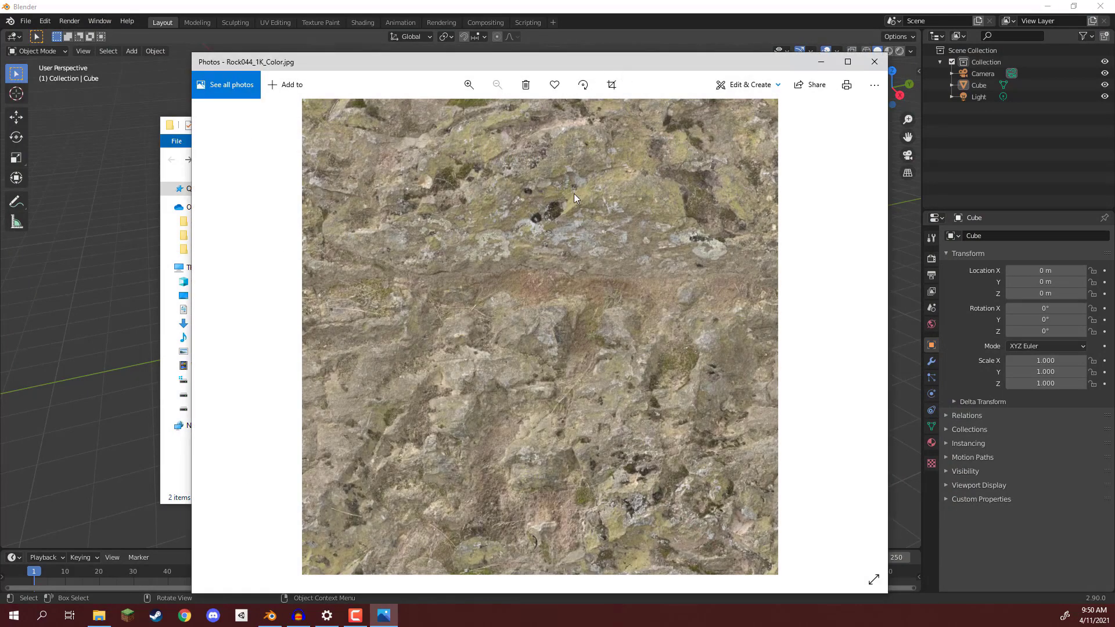
# Step: Close the image viewer and delete the default camera, light and cube
pyautogui.click(875, 62)
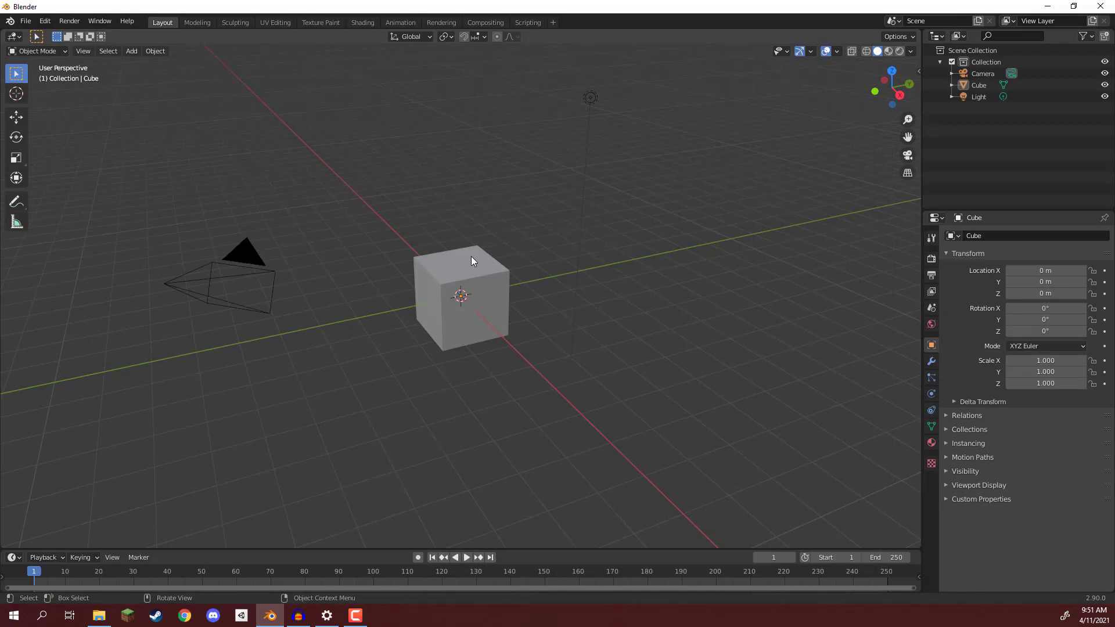
pyautogui.press('a')
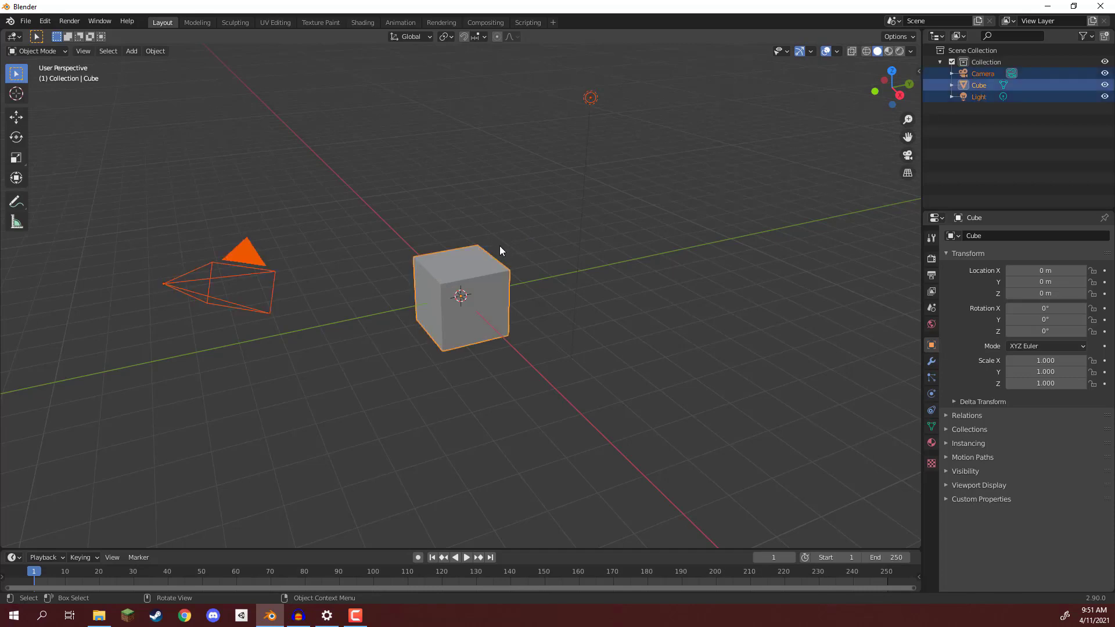
pyautogui.press('Delete')
# Step: Add a new mesh cube at the origin, select it, and widen the properties area
pyautogui.click(131, 51)
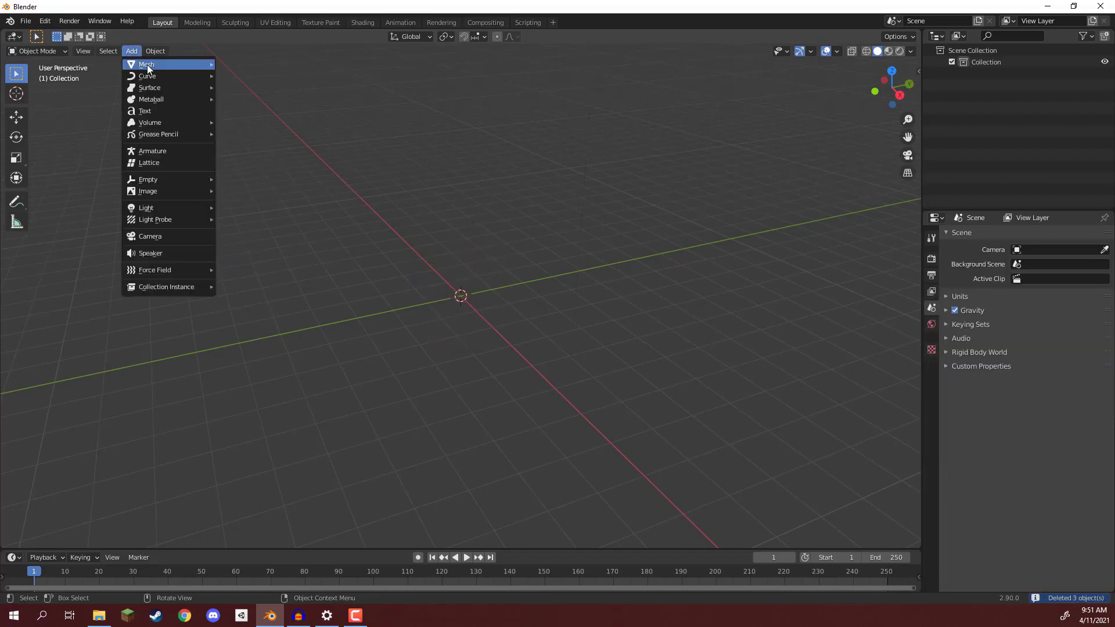
pyautogui.moveTo(148, 64)
pyautogui.click(238, 74)
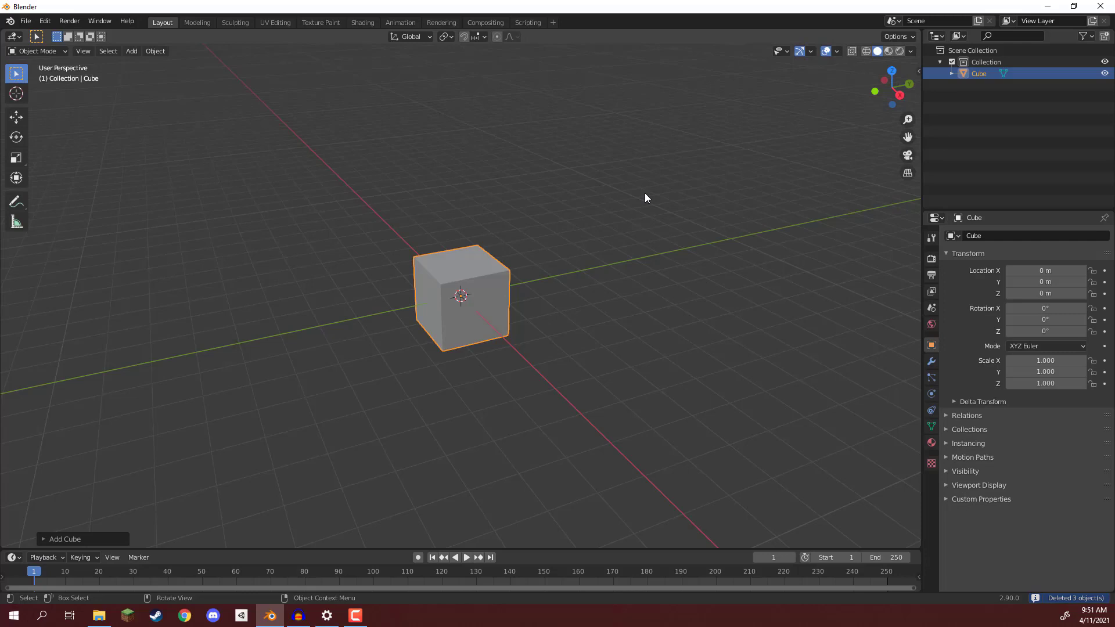
pyautogui.click(481, 194)
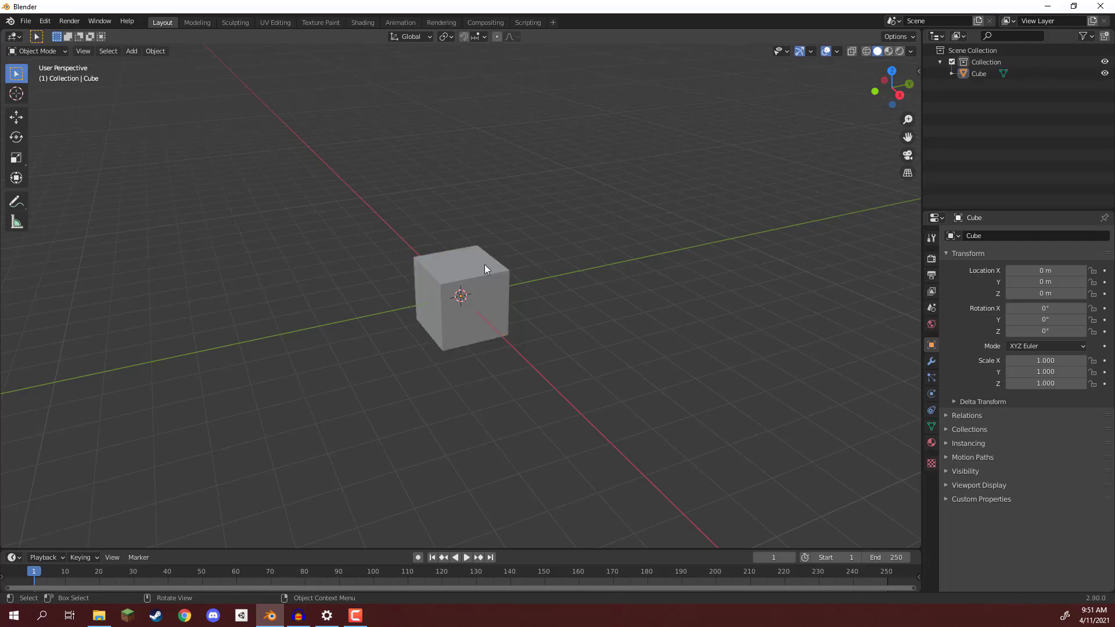
pyautogui.click(438, 283)
pyautogui.scroll(4, 418, 301)
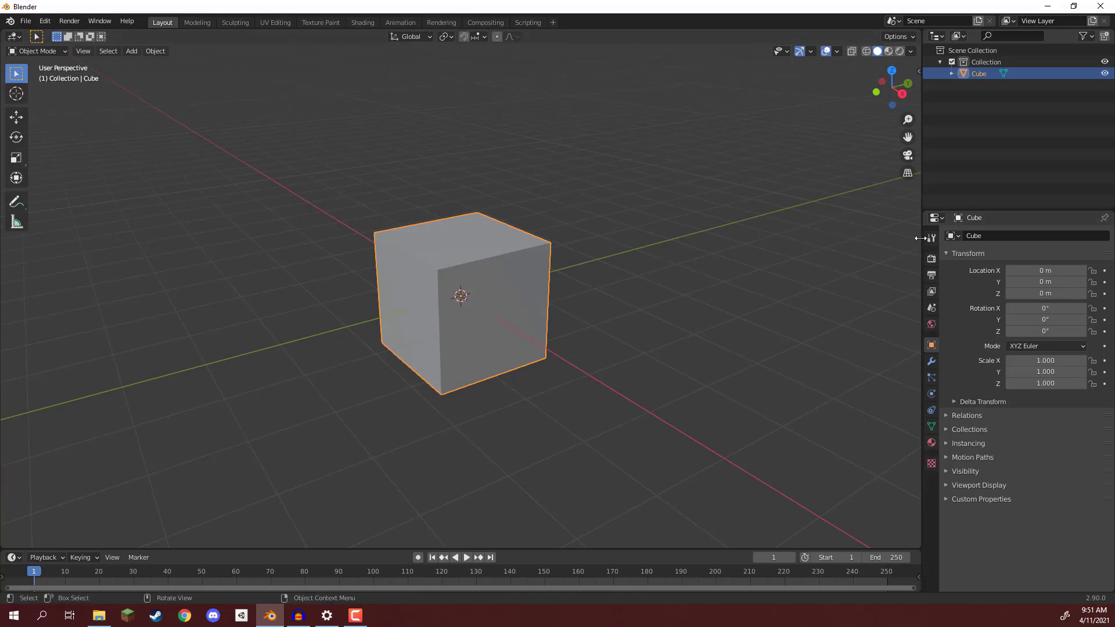
pyautogui.moveTo(927, 254); pyautogui.dragTo(925, 254)
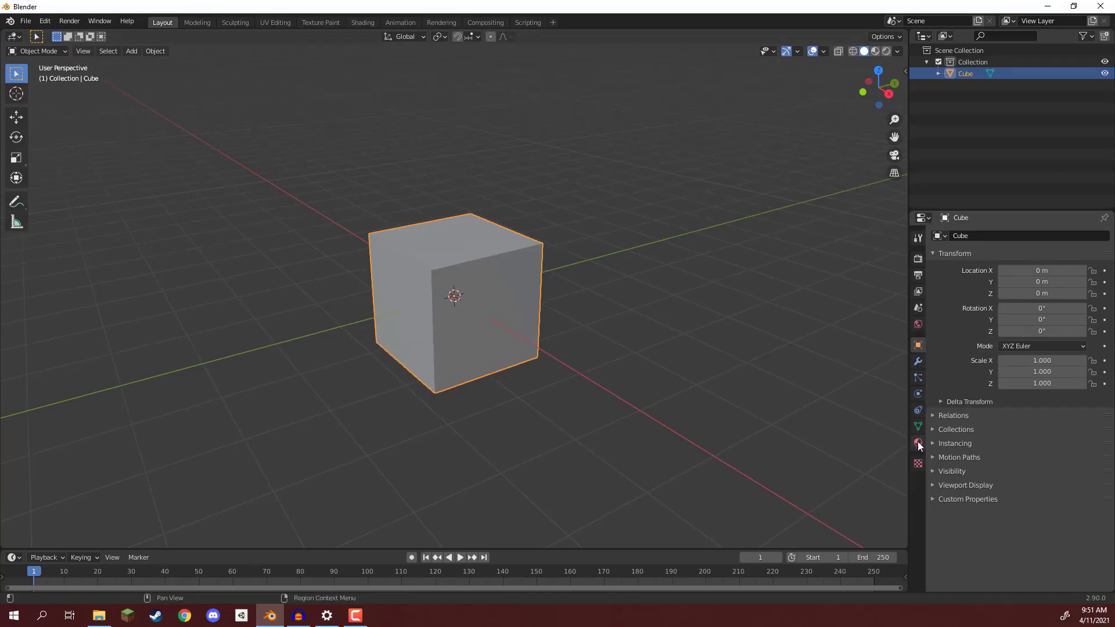
# Step: Create a new Principled BSDF material, Material.001, for the cube in the Material tab
pyautogui.click(918, 444)
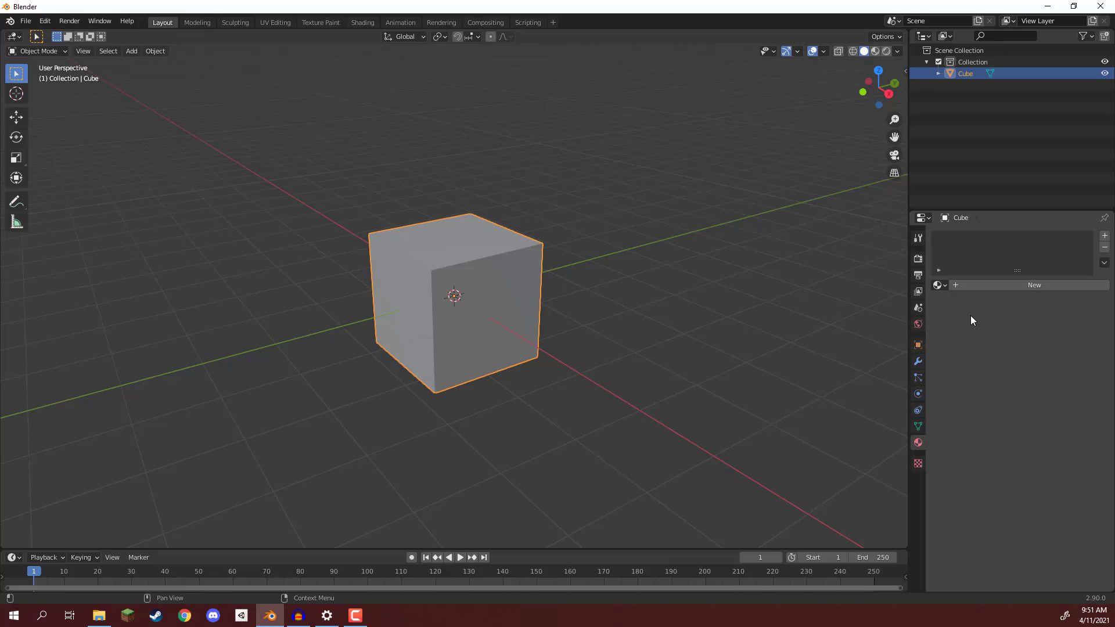
pyautogui.click(995, 285)
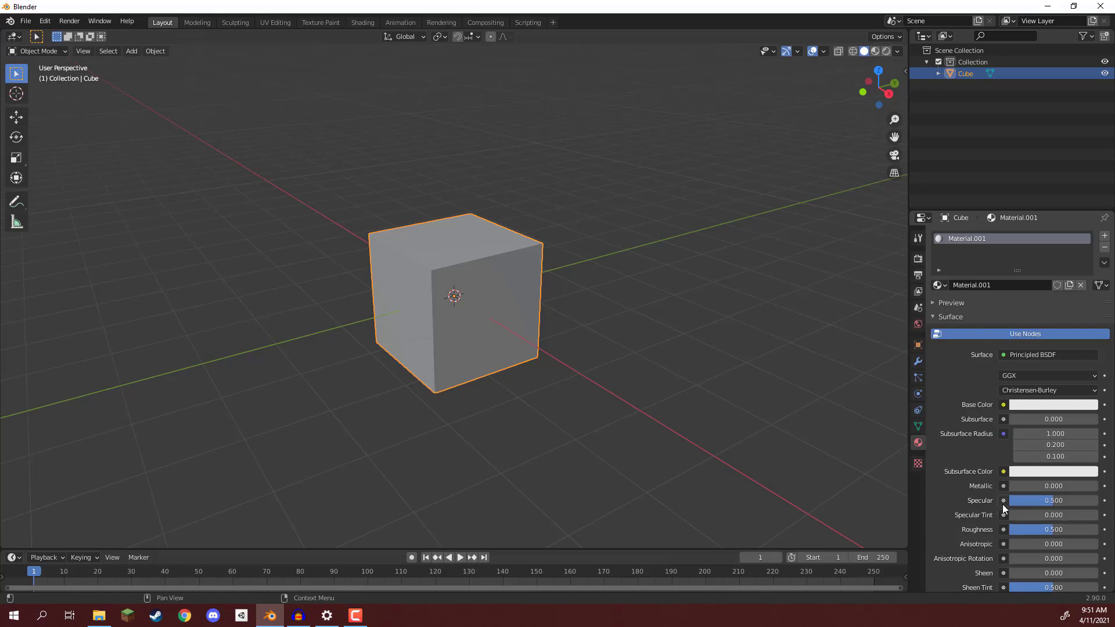
# Step: Rename the cube's material to 'BaseMaterial'
pyautogui.doubleClick(966, 238)
pyautogui.write('BaseMaterial')
pyautogui.press('Return')
# Step: Set the Base Color to blue (hue 0.654, saturation 0.566) on the colour wheel
pyautogui.scroll(-4, 979, 266)
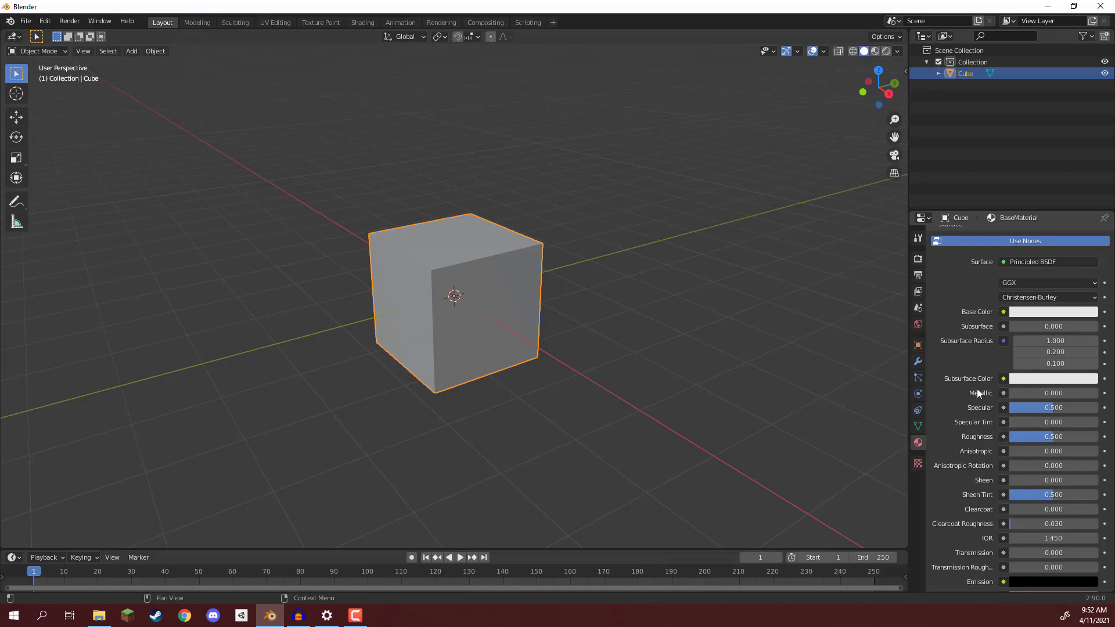
pyautogui.click(1022, 317)
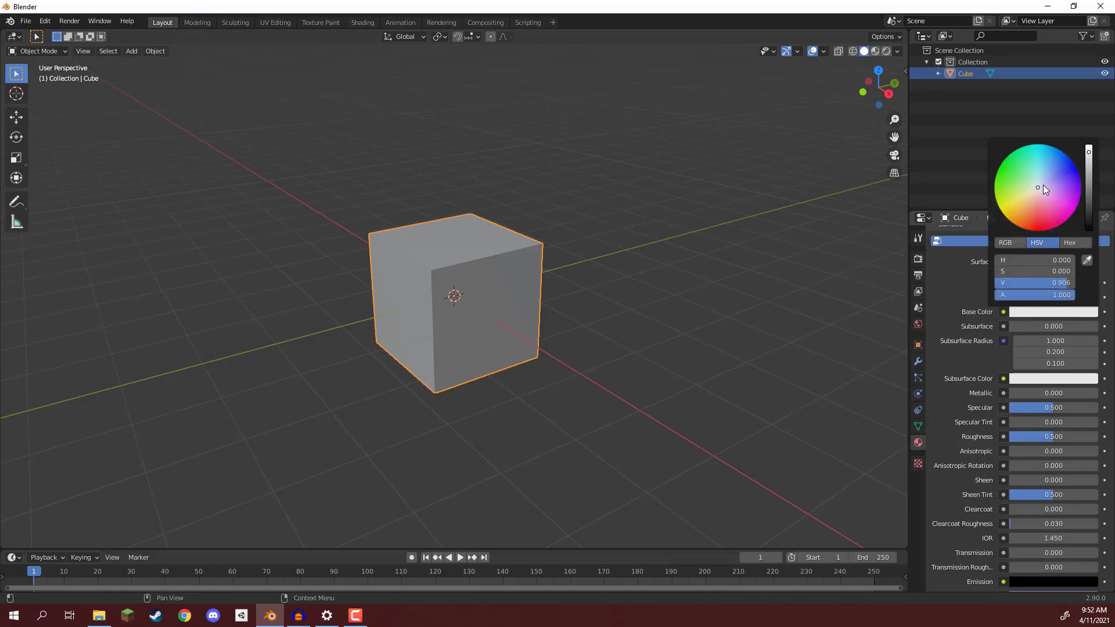
pyautogui.moveTo(1043, 184)
pyautogui.mouseDown()
pyautogui.moveTo(1014, 175)
pyautogui.moveTo(1071, 199)
pyautogui.moveTo(1058, 173)
pyautogui.mouseUp()
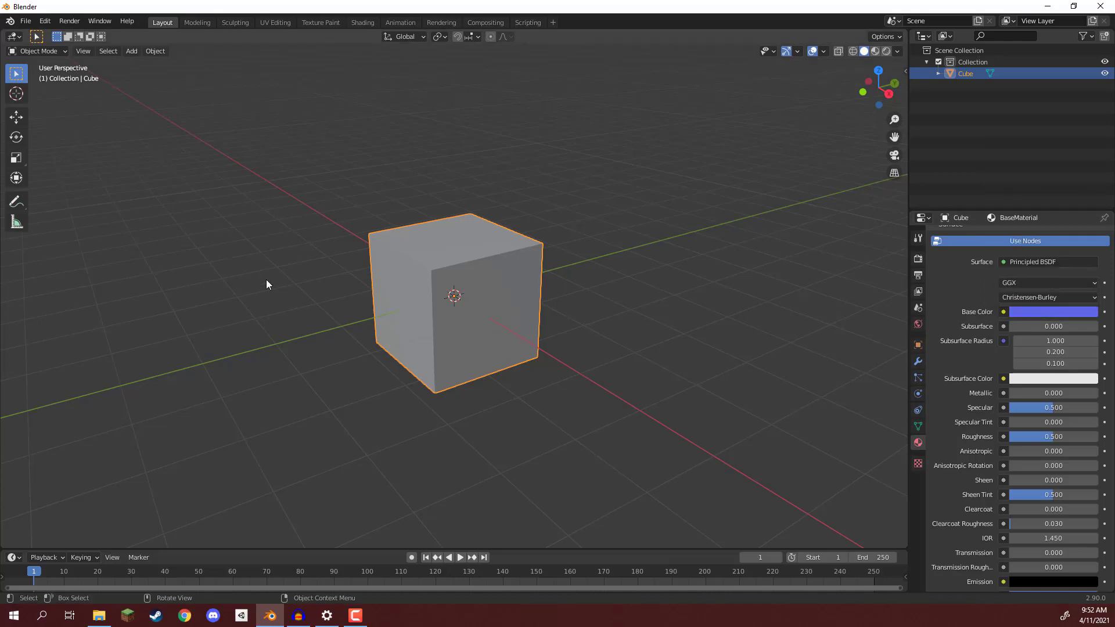
pyautogui.moveTo(452, 283); pyautogui.dragTo(477, 282, button='middle')
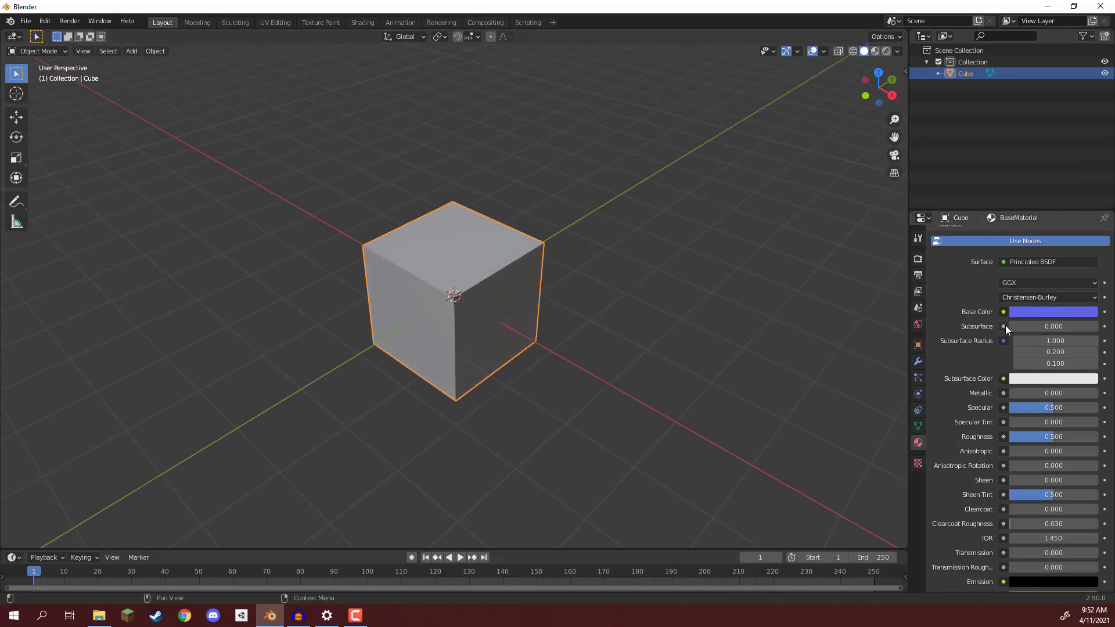
pyautogui.scroll(2, 454, 197)
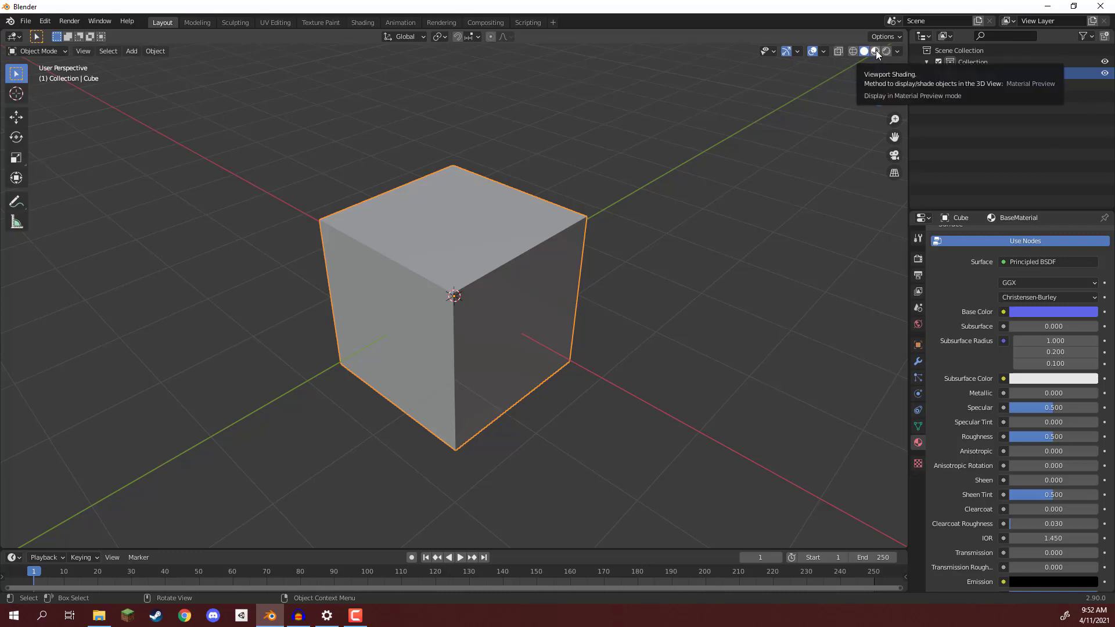
# Step: Switch the viewport to Material Preview and try different base colours on the cube
pyautogui.click(876, 50)
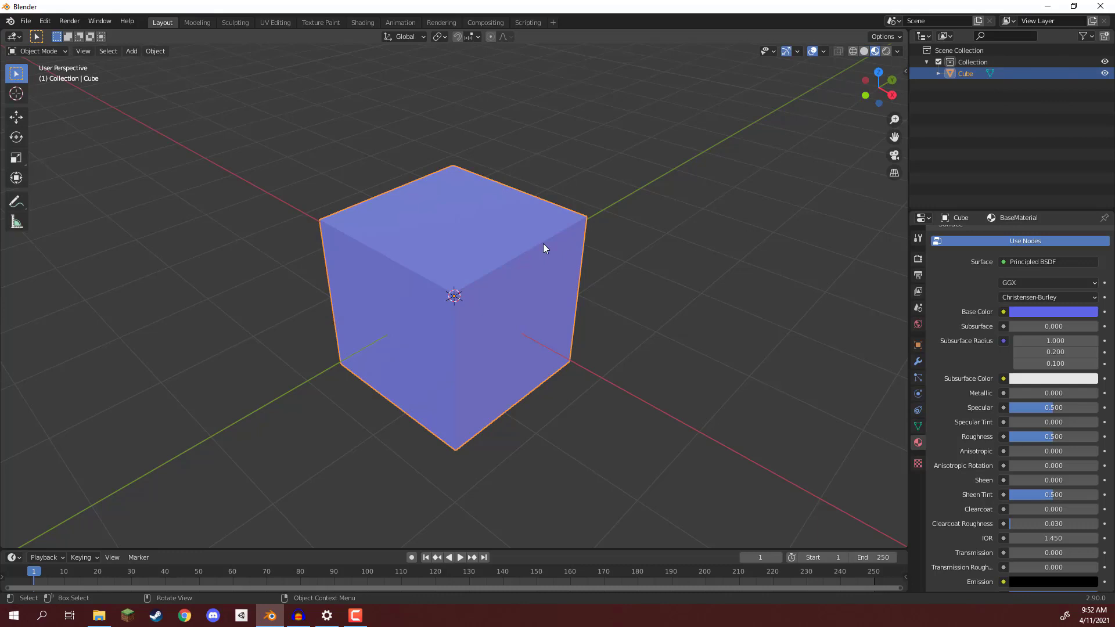
pyautogui.moveTo(543, 243)
pyautogui.mouseDown(button='middle')
pyautogui.moveTo(521, 178)
pyautogui.moveTo(510, 220)
pyautogui.moveTo(563, 189)
pyautogui.moveTo(555, 233)
pyautogui.mouseUp(button='middle')
pyautogui.click(1026, 311)
pyautogui.moveTo(1041, 180)
pyautogui.mouseDown()
pyautogui.moveTo(1004, 174)
pyautogui.moveTo(1028, 163)
pyautogui.moveTo(1037, 190)
pyautogui.mouseUp()
# Step: Set the Base Color to pure white with RGB values 1.000, 1.000, 1.000
pyautogui.click(1009, 243)
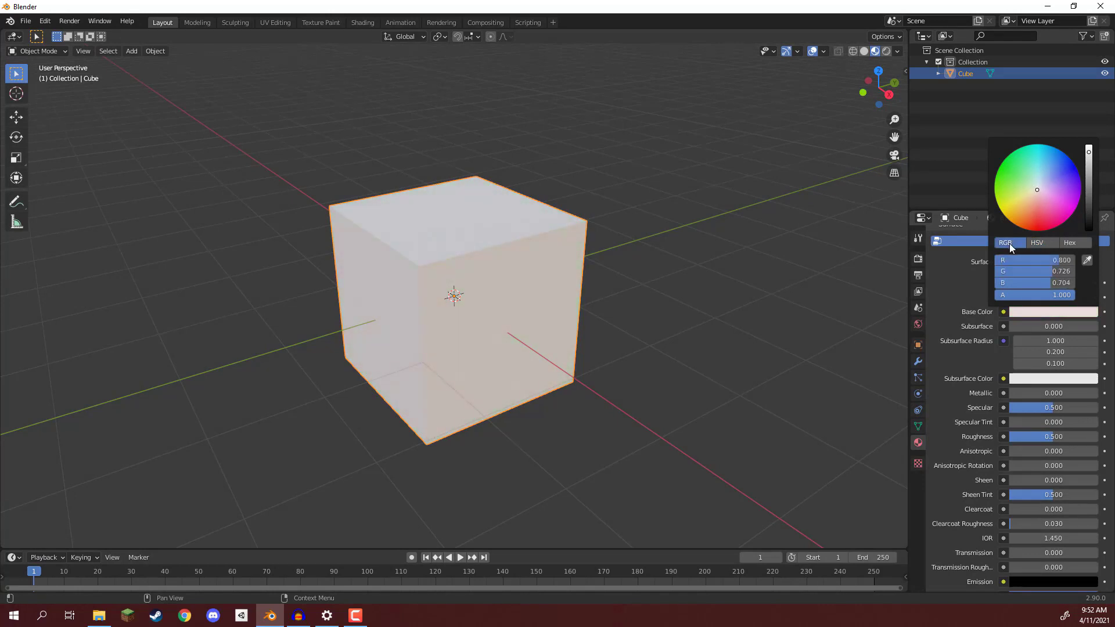
pyautogui.click(1063, 261)
pyautogui.write('1')
pyautogui.press('Return')
pyautogui.click(1062, 271)
pyautogui.write('1')
pyautogui.press('Return')
pyautogui.click(1063, 282)
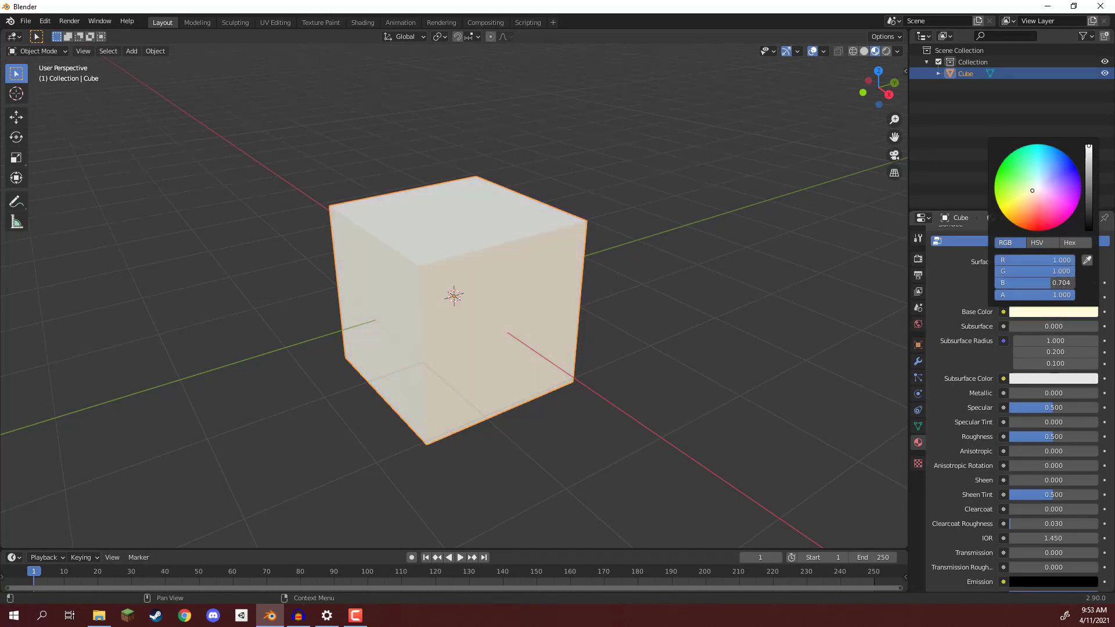
pyautogui.write('1')
pyautogui.press('Return')
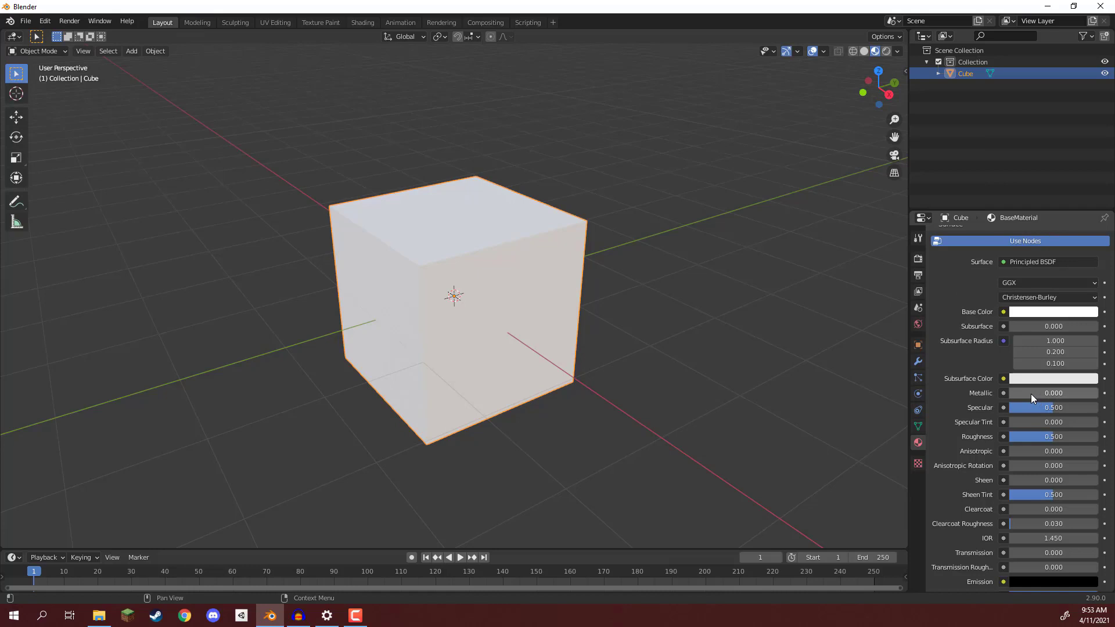
pyautogui.moveTo(1030, 393); pyautogui.dragTo(987, 436)
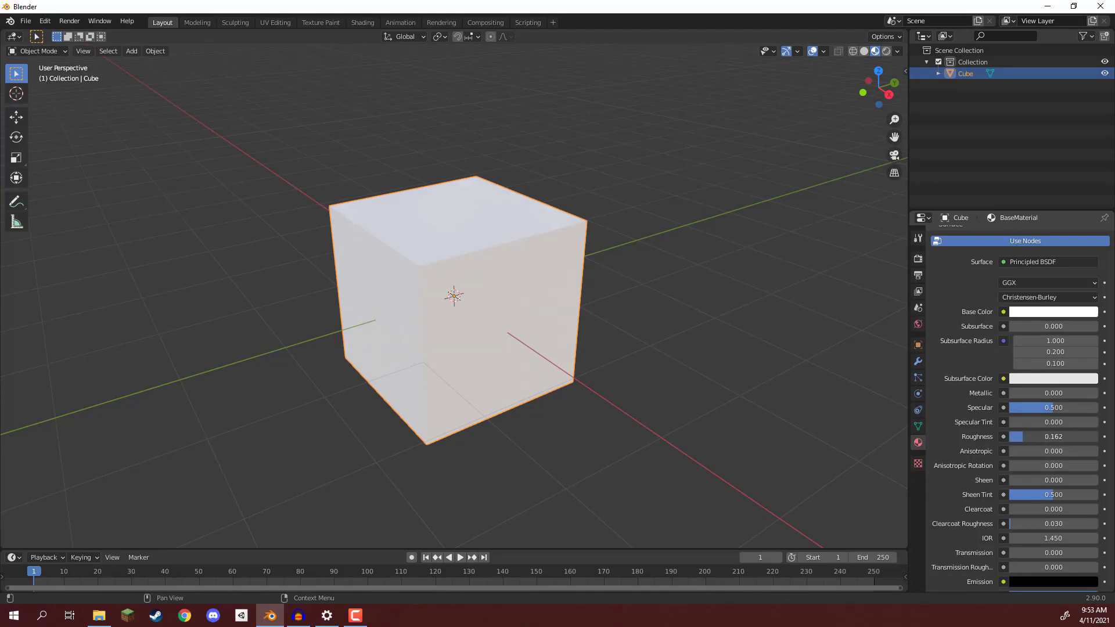
pyautogui.press('BackSpace')
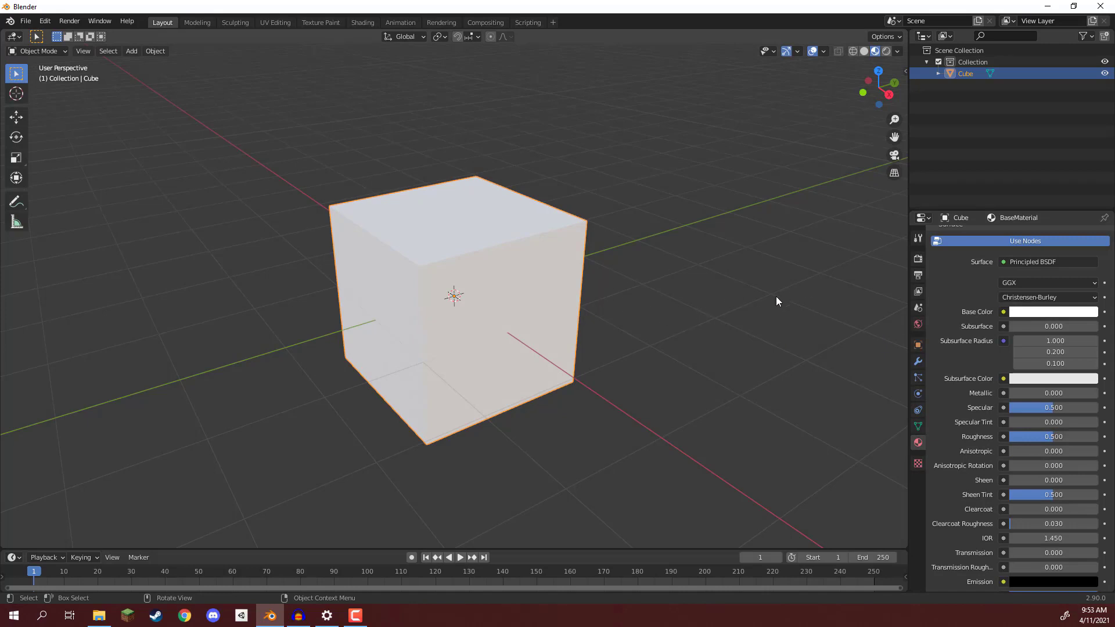
pyautogui.scroll(-6, 949, 309)
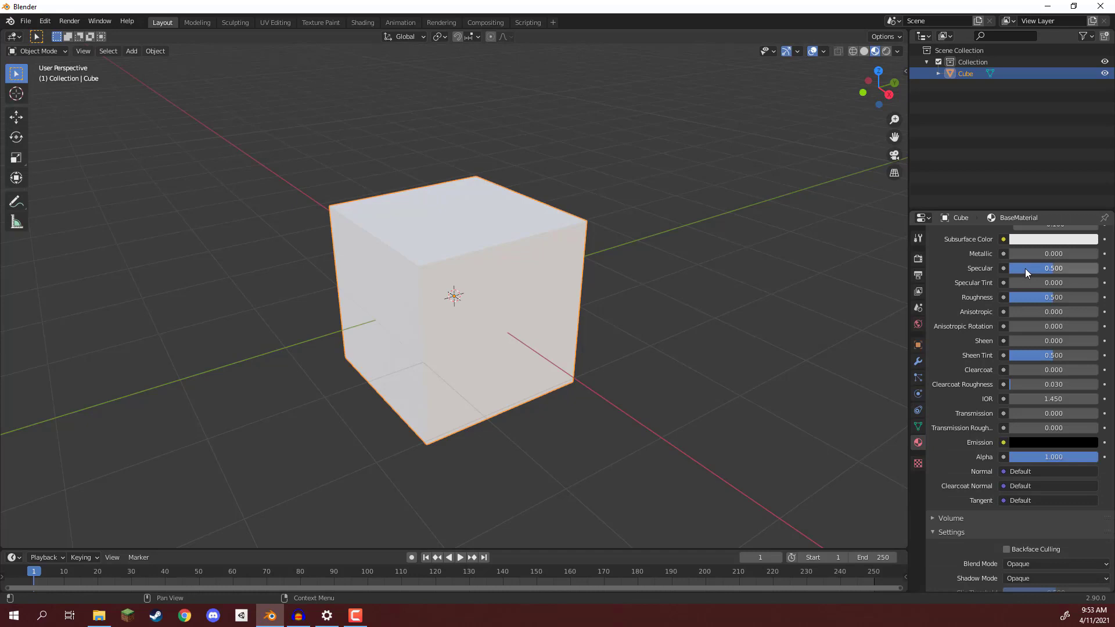
pyautogui.scroll(-4, 988, 424)
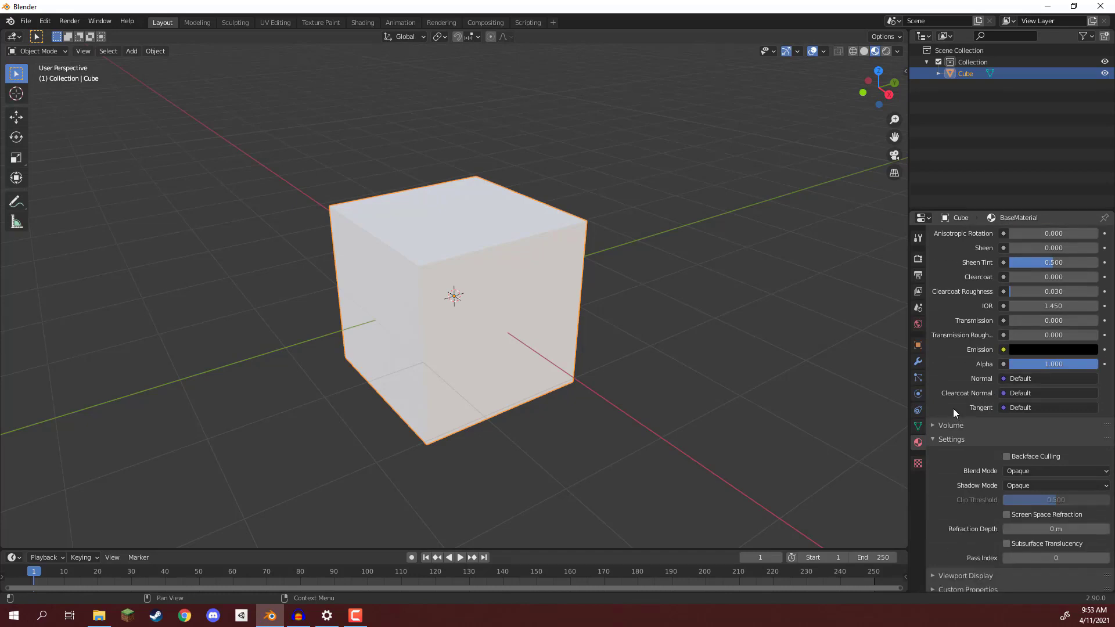
pyautogui.scroll(8, 952, 393)
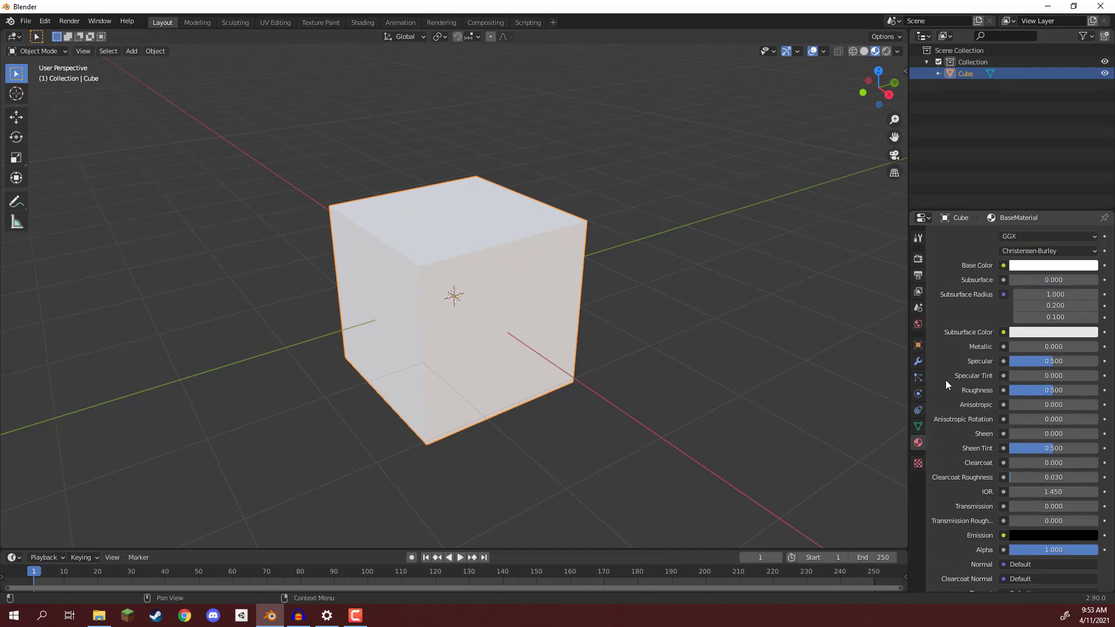
pyautogui.scroll(1, 947, 384)
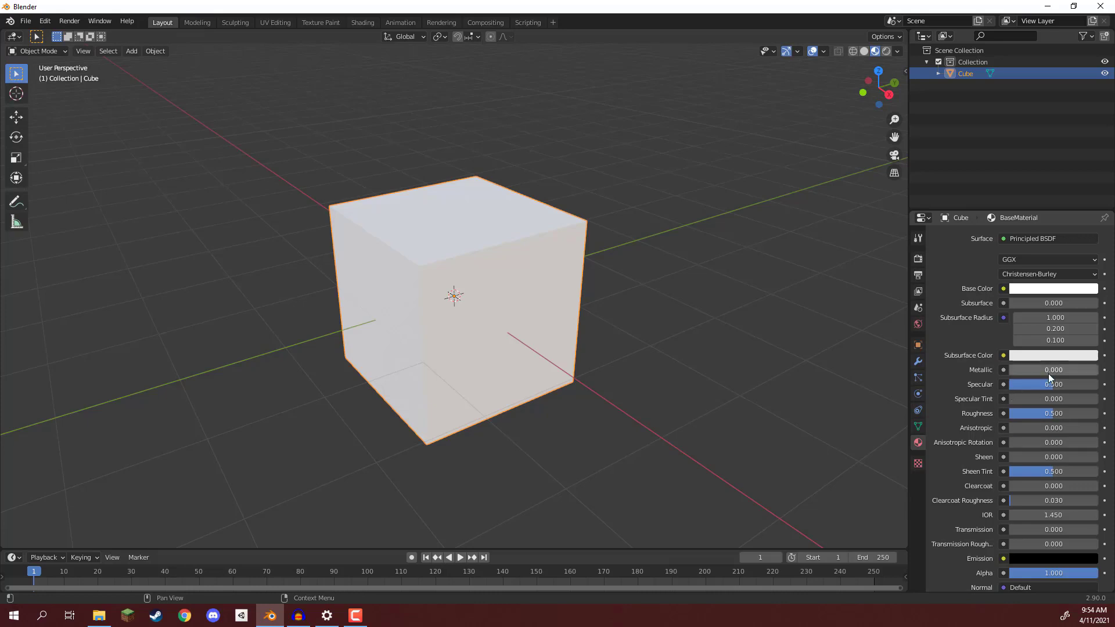
pyautogui.moveTo(1044, 372)
pyautogui.mouseDown()
pyautogui.moveTo(1112, 372)
pyautogui.moveTo(1005, 372)
pyautogui.mouseUp()
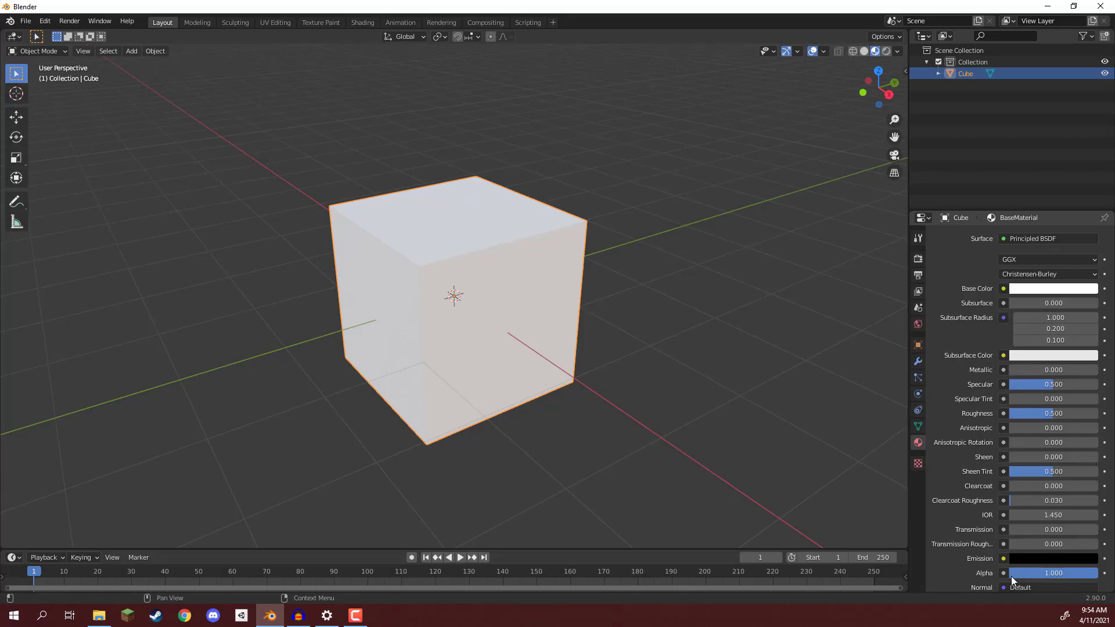
# Step: Plug an Image Texture node into BaseMaterial's Base Color and orbit around the dark cube
pyautogui.click(1004, 290)
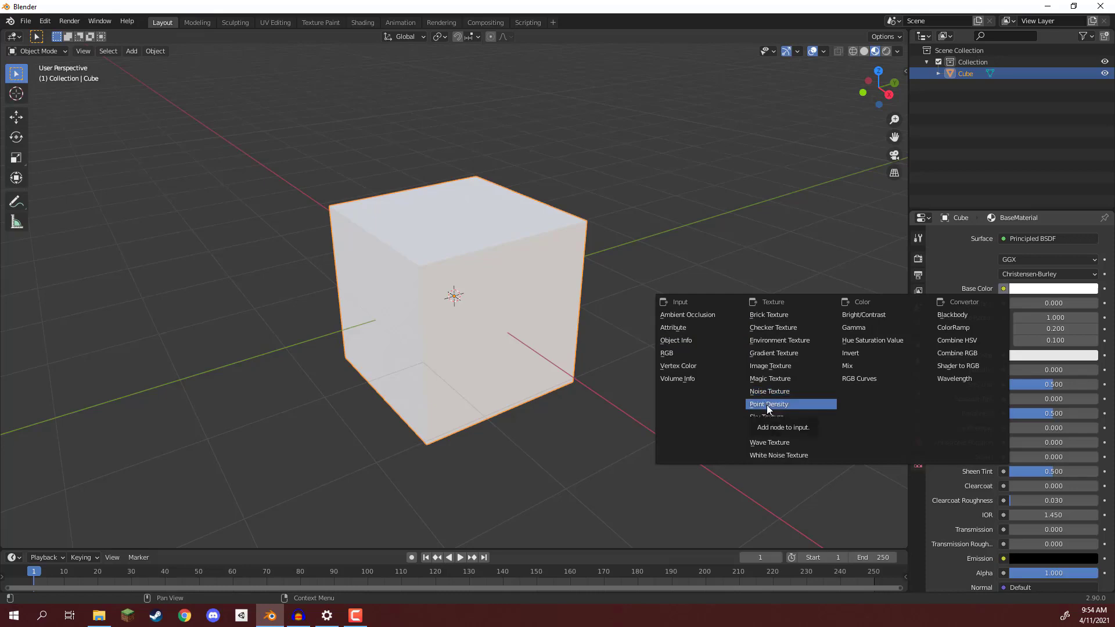
pyautogui.click(763, 368)
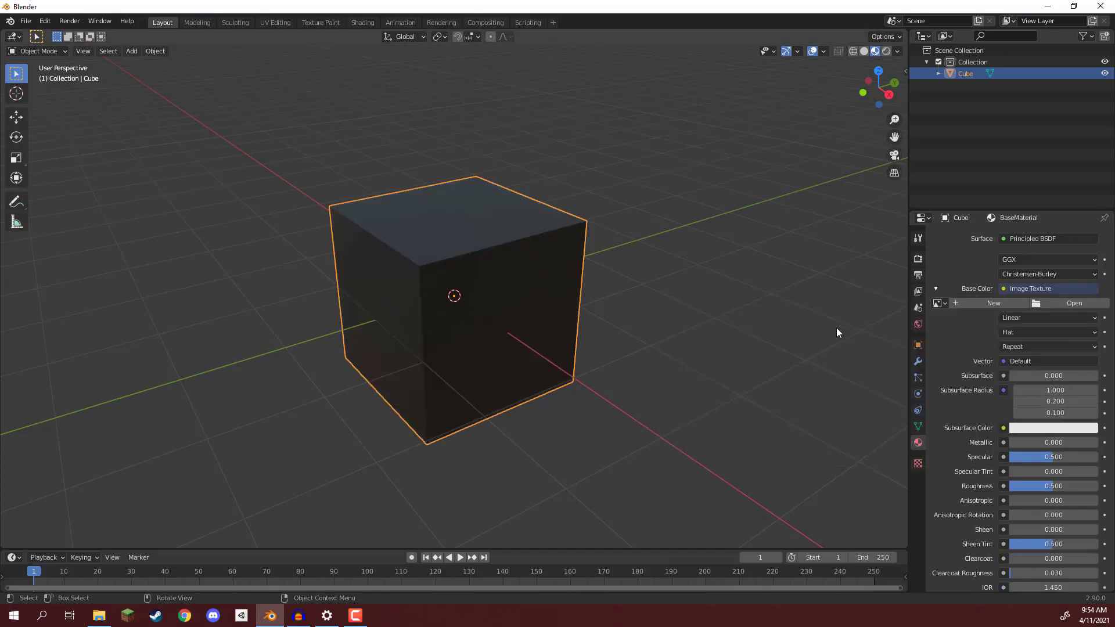
pyautogui.moveTo(569, 271); pyautogui.dragTo(544, 229, button='middle')
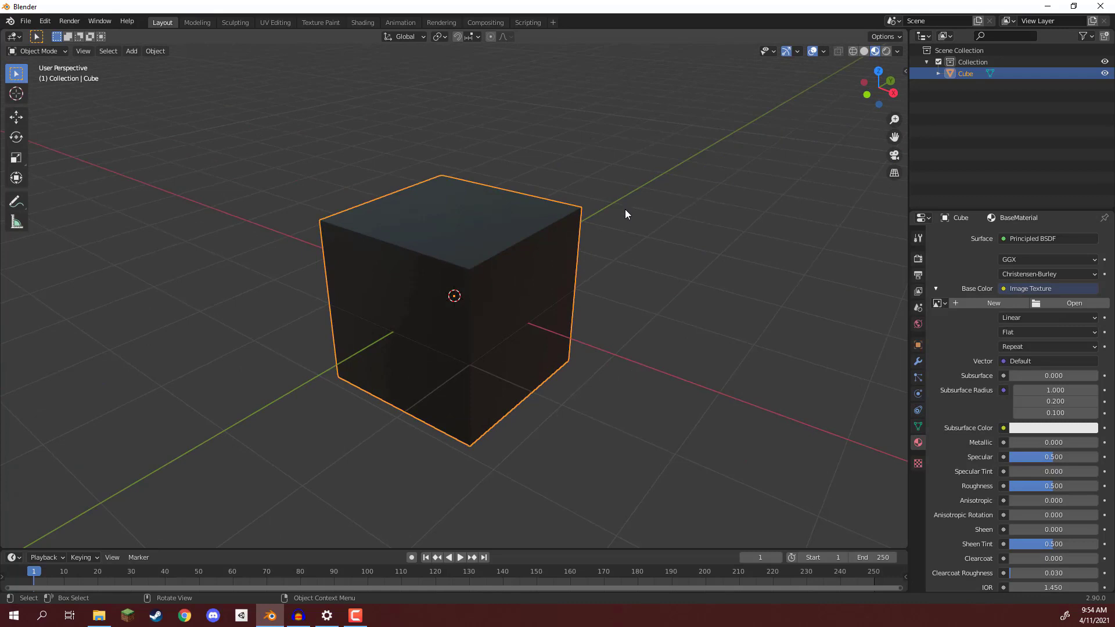
pyautogui.moveTo(625, 214)
pyautogui.mouseDown(button='middle')
pyautogui.moveTo(597, 204)
pyautogui.moveTo(615, 210)
pyautogui.mouseUp(button='middle')
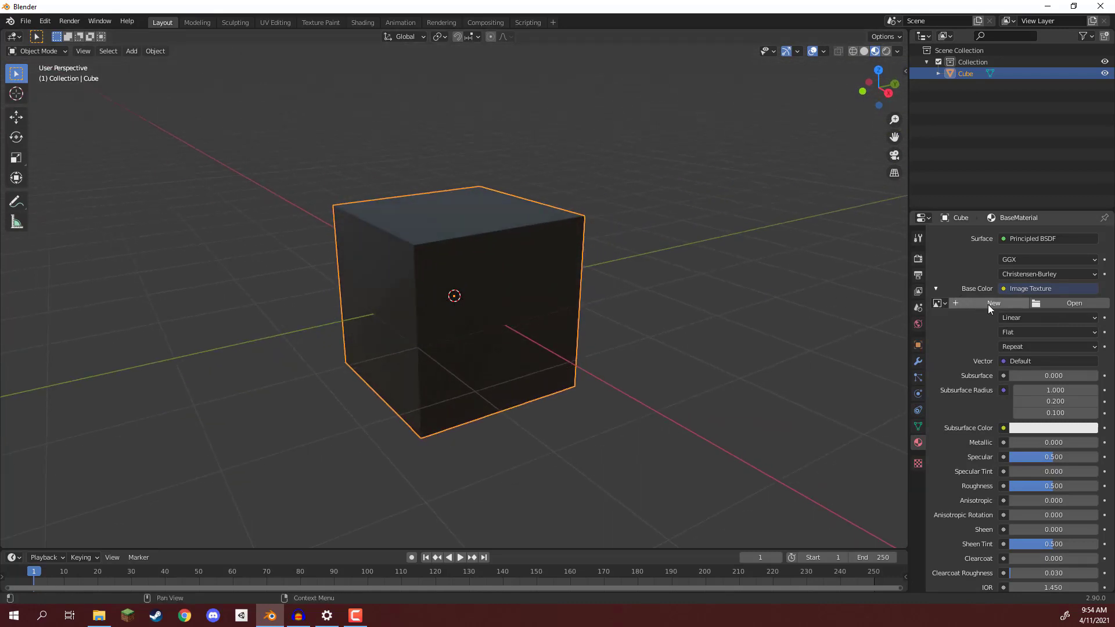
# Step: Load Rock044_1K_Color.jpg from Desktop > Blender Textures into the Image Texture
pyautogui.click(1055, 303)
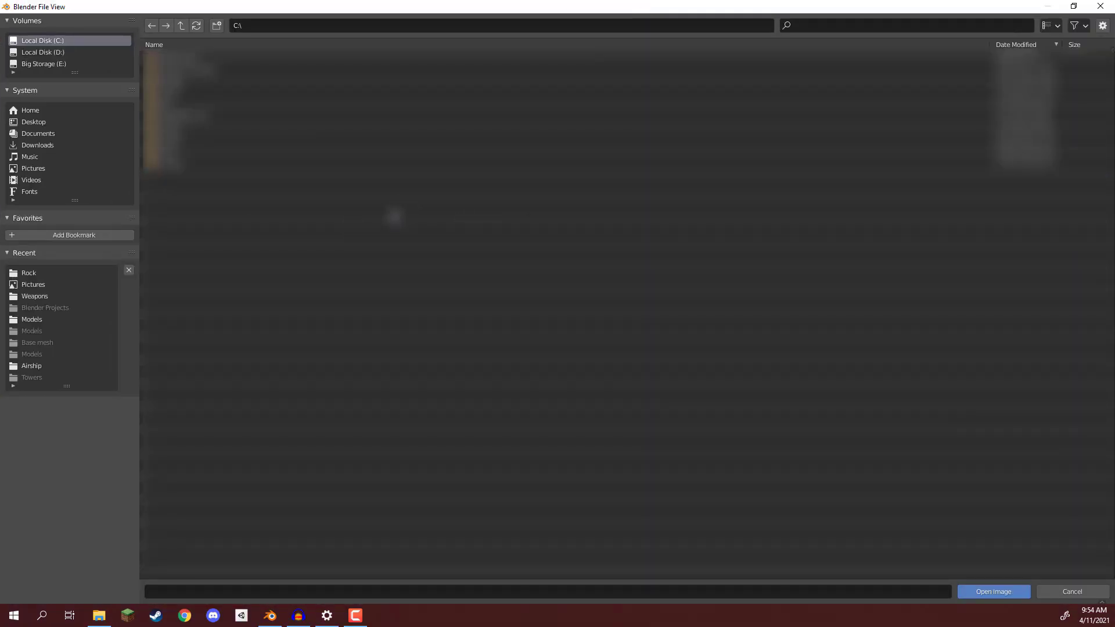
pyautogui.click(39, 123)
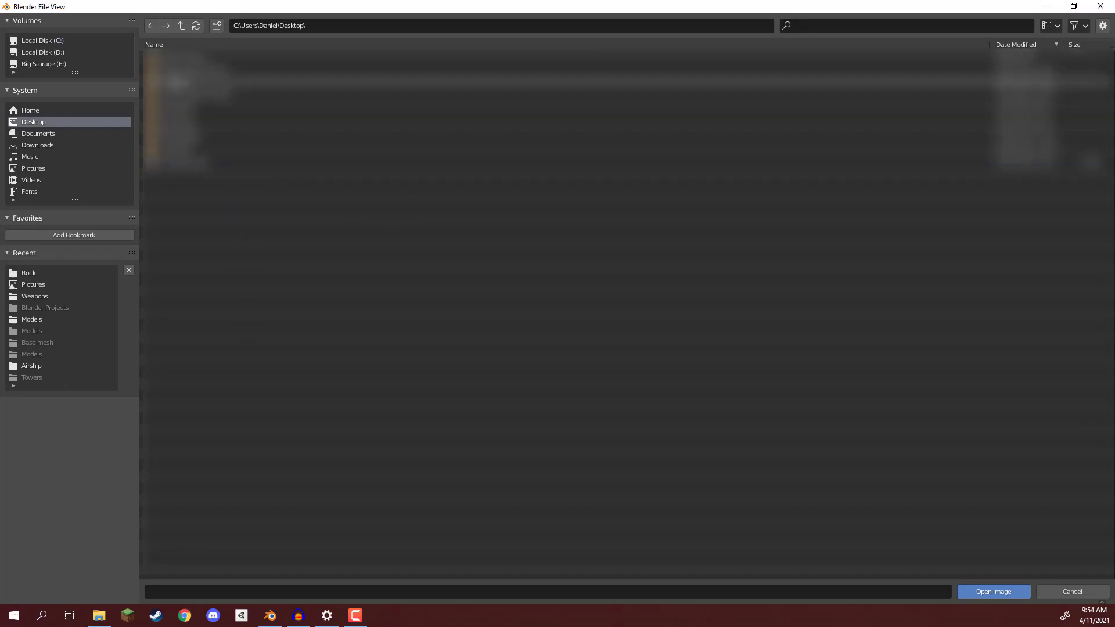
pyautogui.doubleClick(171, 61)
pyautogui.click(175, 58)
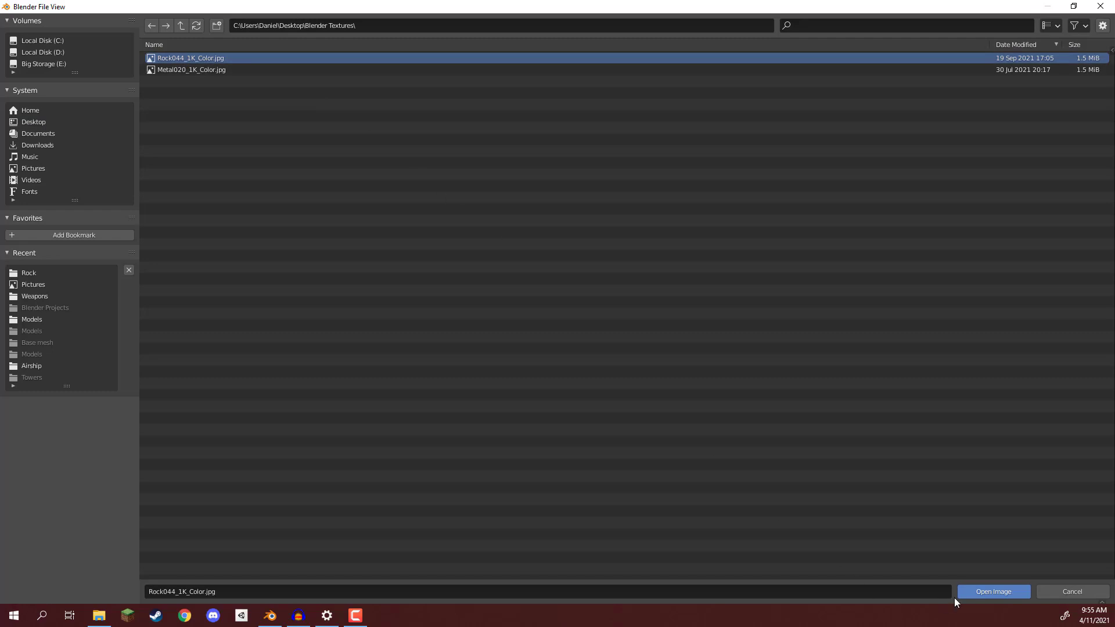
pyautogui.click(986, 590)
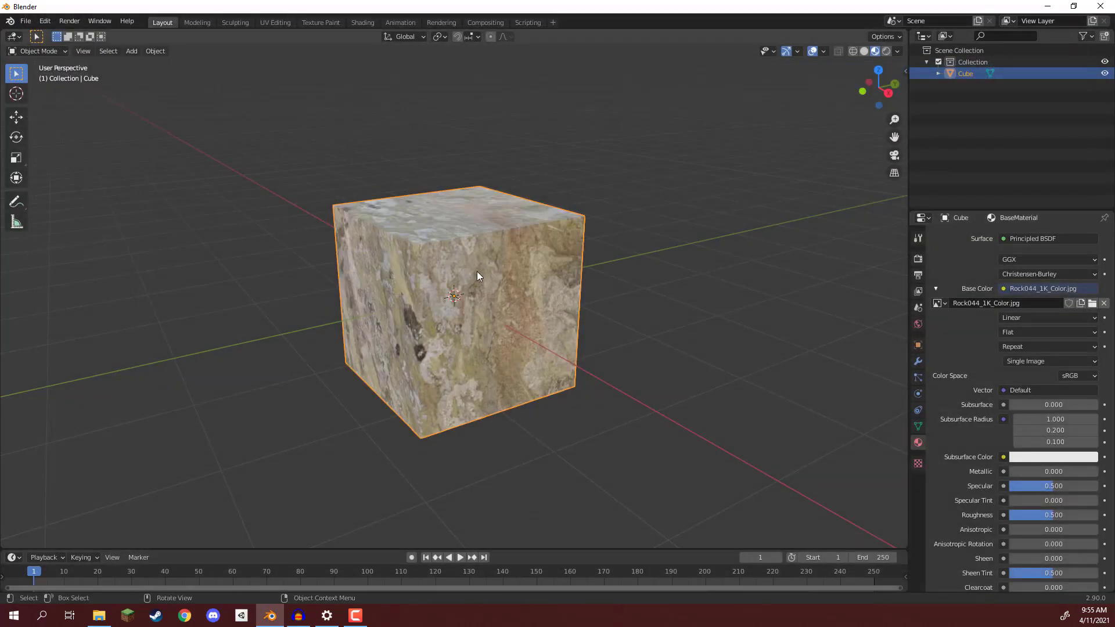
# Step: Orbit and zoom around the rock-textured cube, swinging close onto one face
pyautogui.moveTo(477, 272); pyautogui.dragTo(493, 319, button='middle')
pyautogui.scroll(-2, 497, 321)
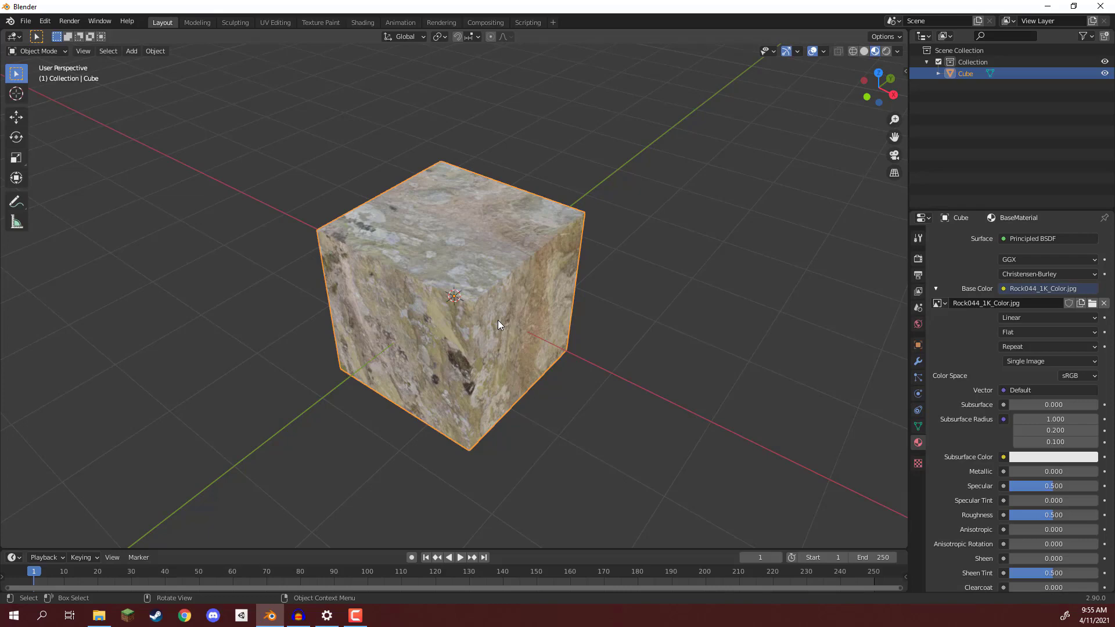
pyautogui.moveTo(470, 294); pyautogui.dragTo(530, 273, button='middle')
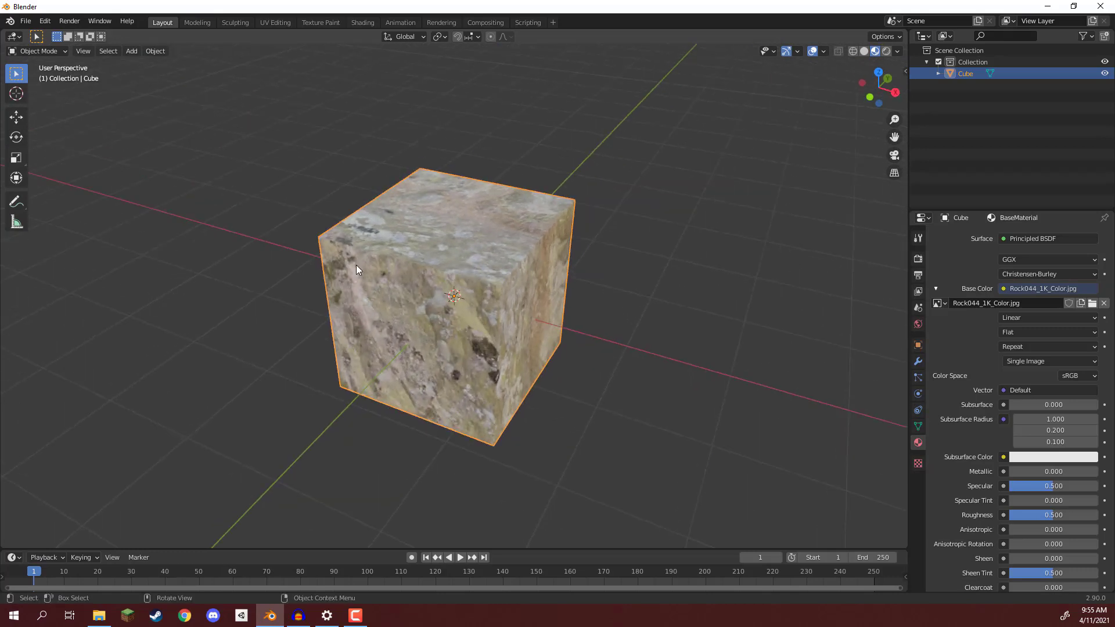
pyautogui.moveTo(357, 265); pyautogui.dragTo(552, 346, button='middle')
pyautogui.moveTo(463, 294); pyautogui.dragTo(426, 221, button='middle')
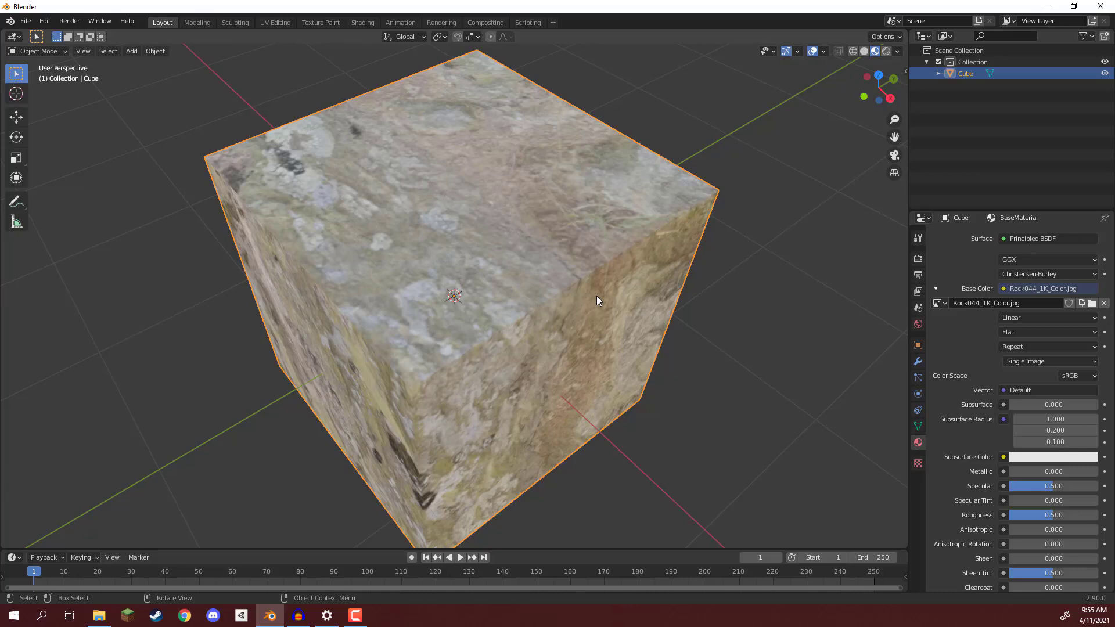
# Step: Zoom out and orbit through top, front and right-side views, ending on a high three-quarter view
pyautogui.scroll(-3, 358, 200)
pyautogui.moveTo(358, 199); pyautogui.dragTo(310, 259, button='middle')
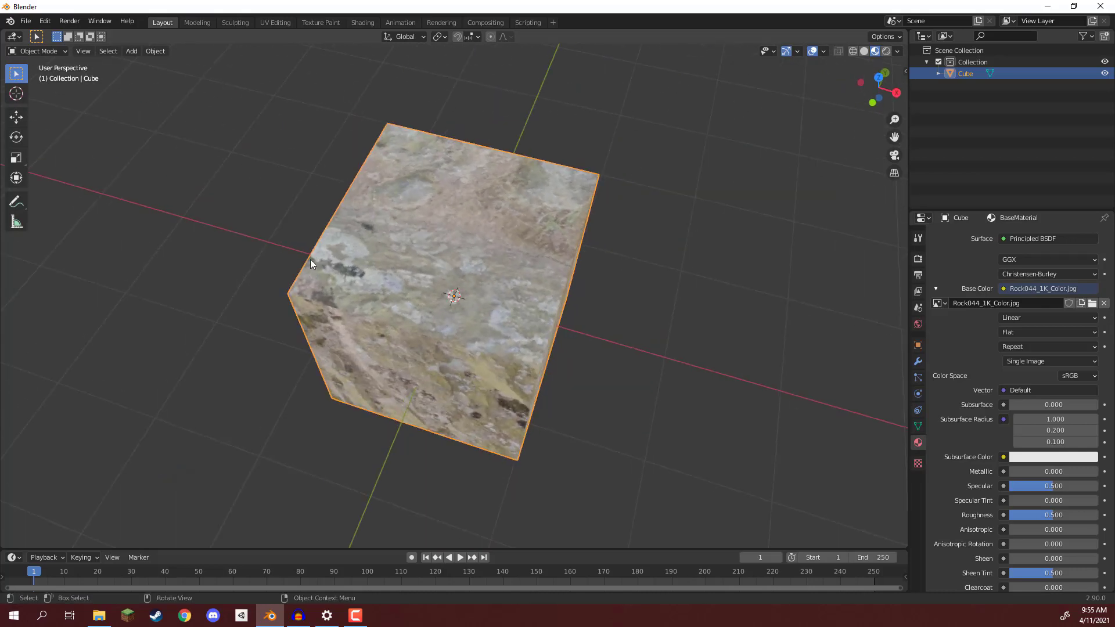
pyautogui.moveTo(434, 303); pyautogui.dragTo(441, 196, button='middle')
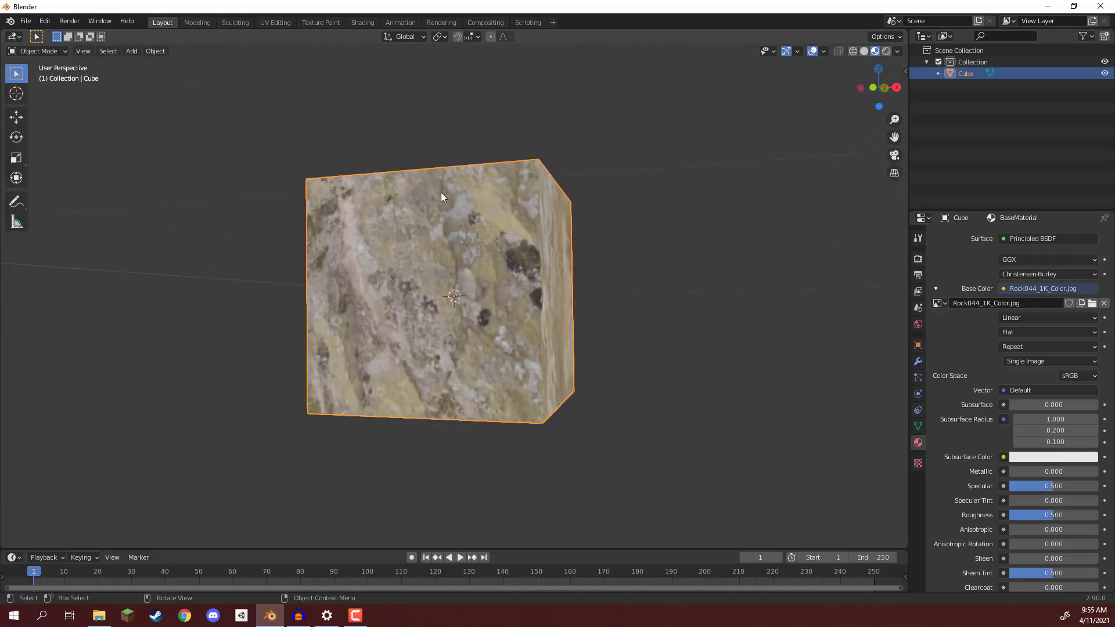
pyautogui.moveTo(318, 224); pyautogui.dragTo(395, 221, button='middle')
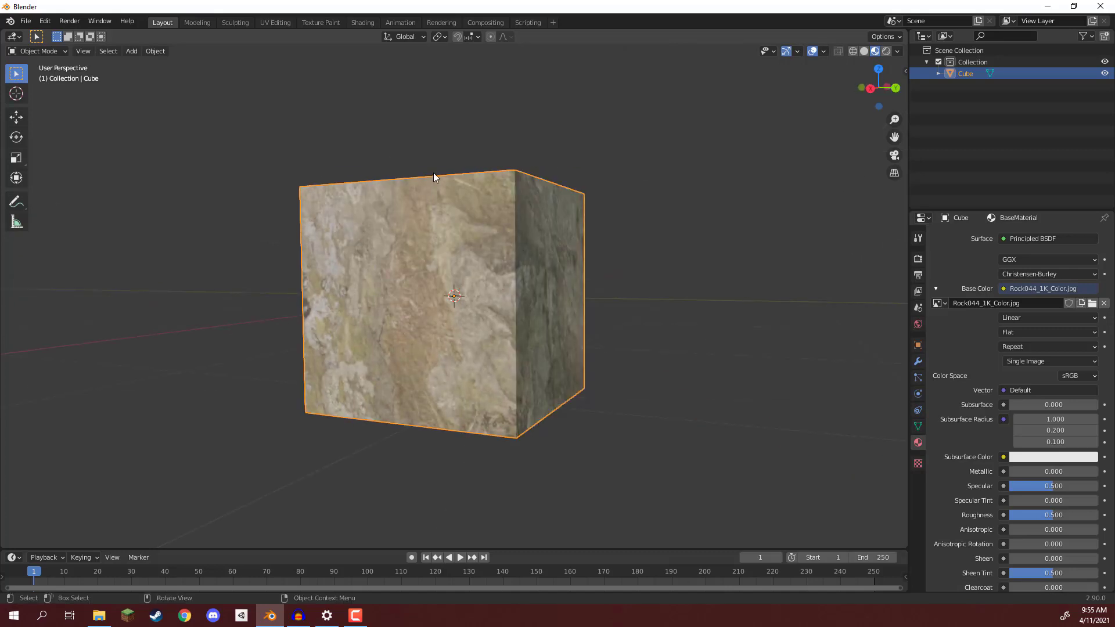
pyautogui.moveTo(433, 172); pyautogui.dragTo(440, 222, button='middle')
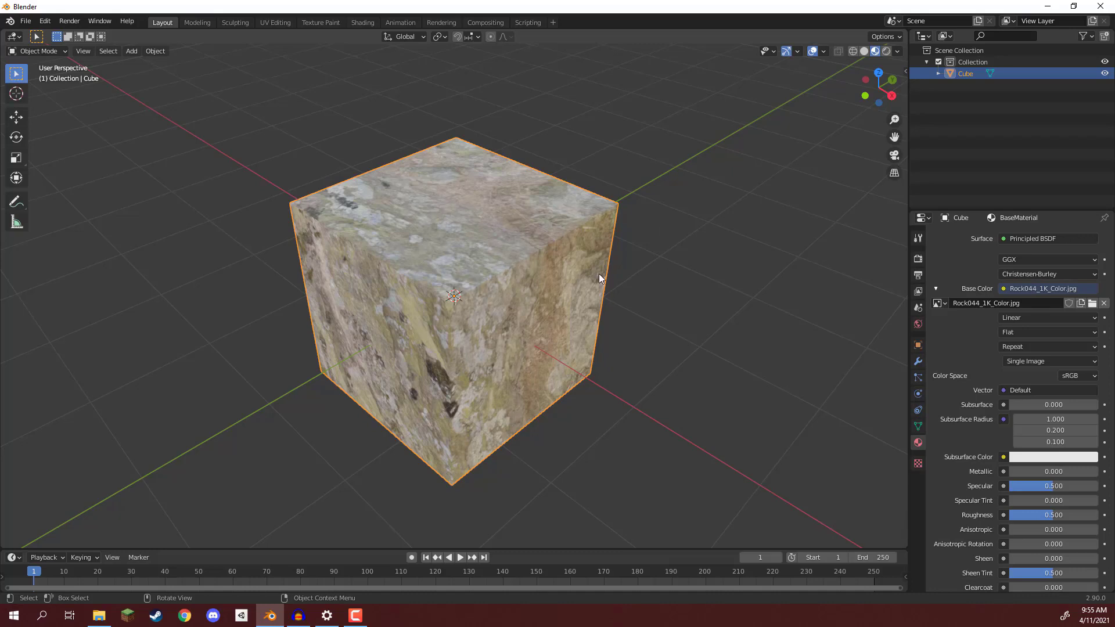
pyautogui.scroll(-2, 623, 294)
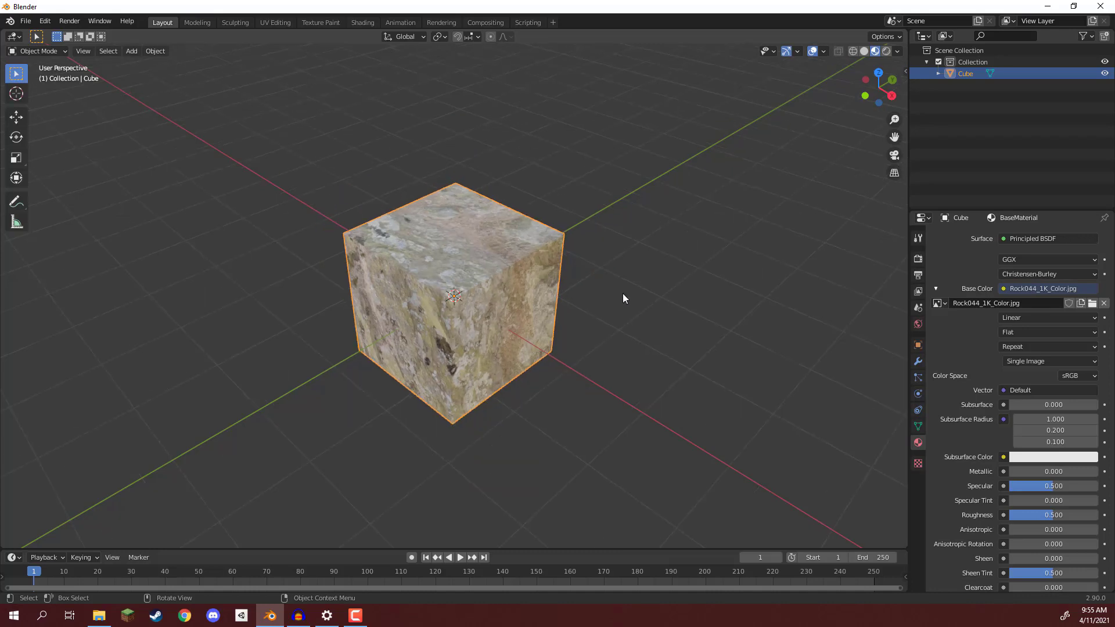